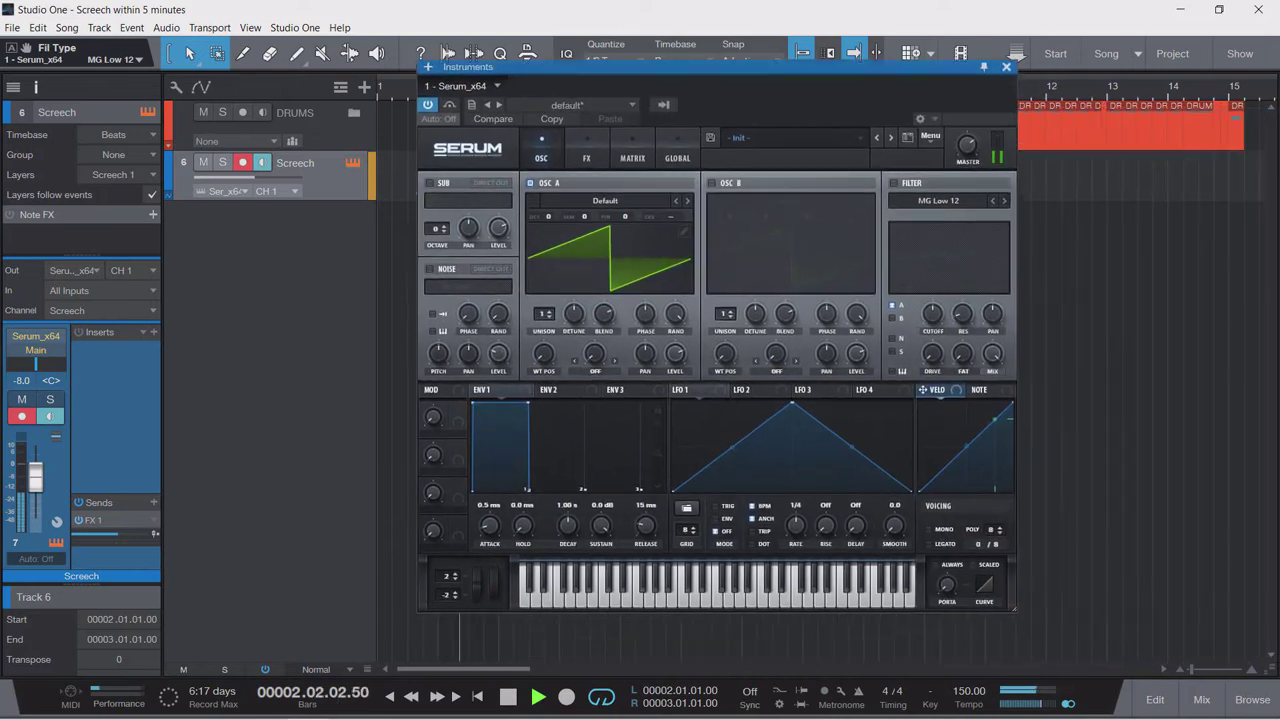
Open the Screech clip in the note editor and give Oscillator A 16 unison voices with a detune of 0.52.
{"action": "double_click", "coordinate": [466, 174]}
{"action": "left_click_drag", "start_coordinate": [700, 72], "coordinate": [551, 72]}
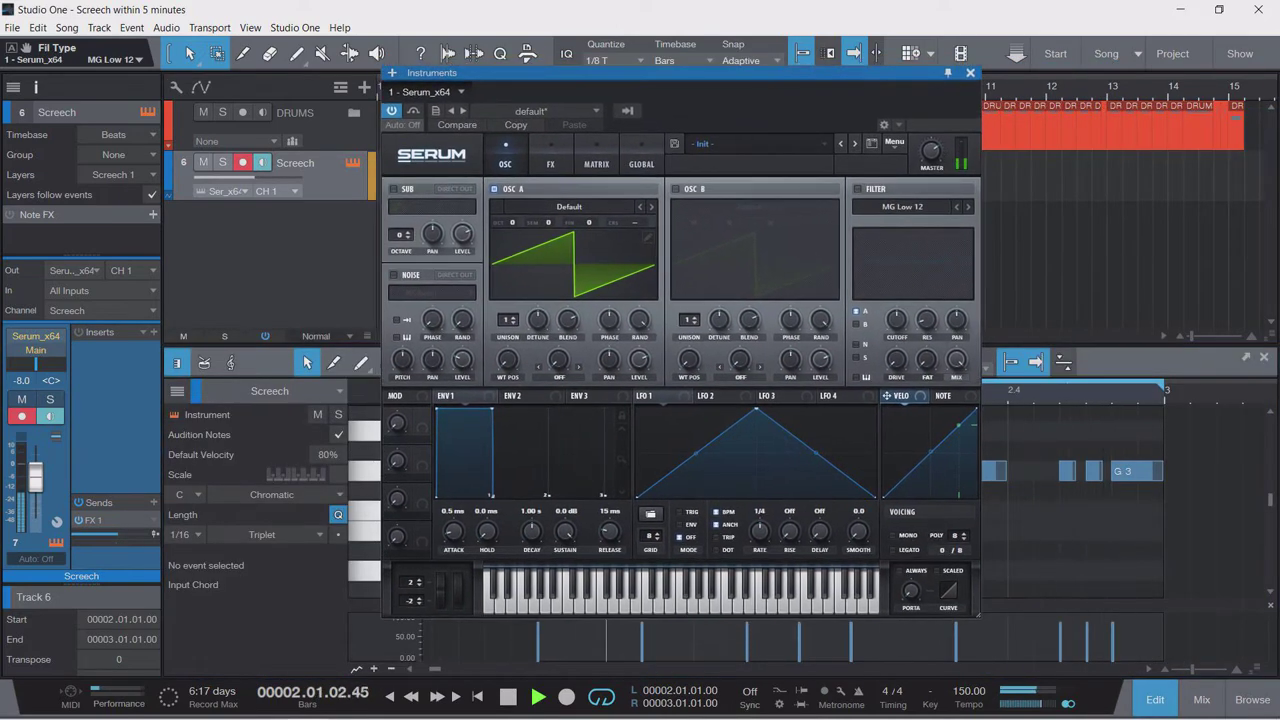
{"action": "left_click_drag", "start_coordinate": [508, 320], "coordinate": [538, 314]}
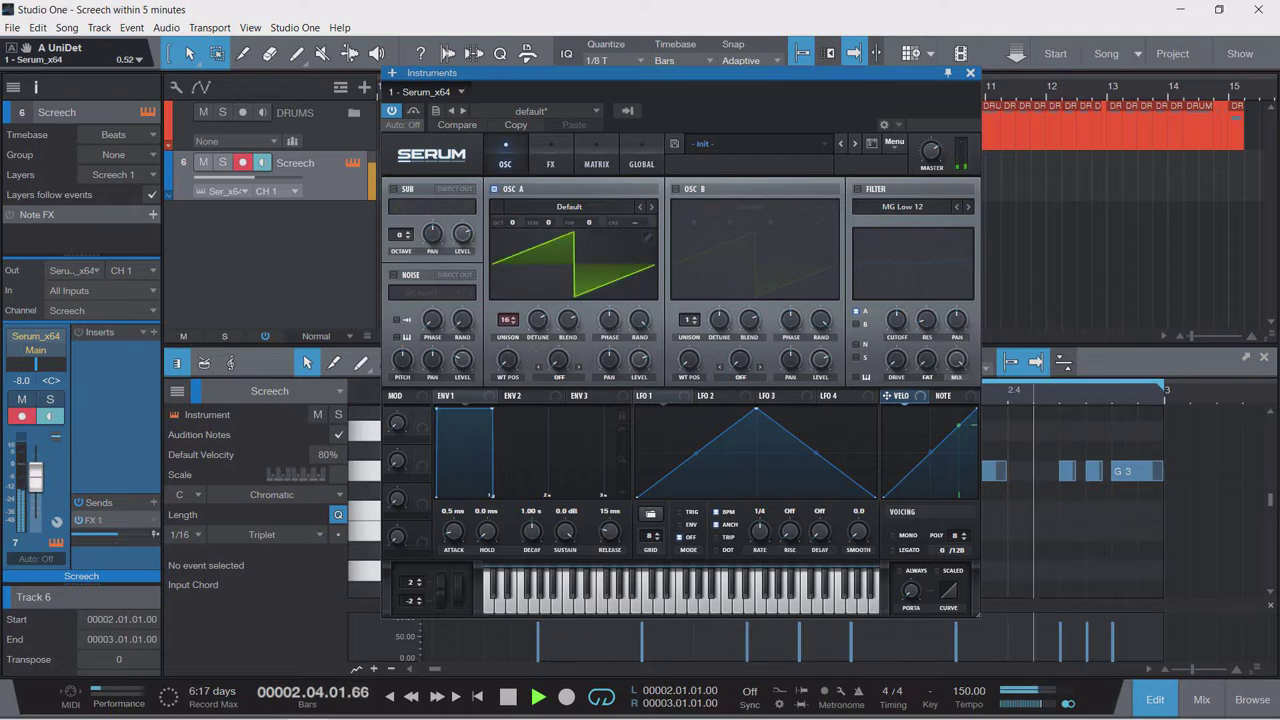
Enable Oscillator B and set Oscillator A's warp mode to FM (from B) at 45%.
{"action": "left_click", "coordinate": [676, 188]}
{"action": "left_click", "coordinate": [559, 377]}
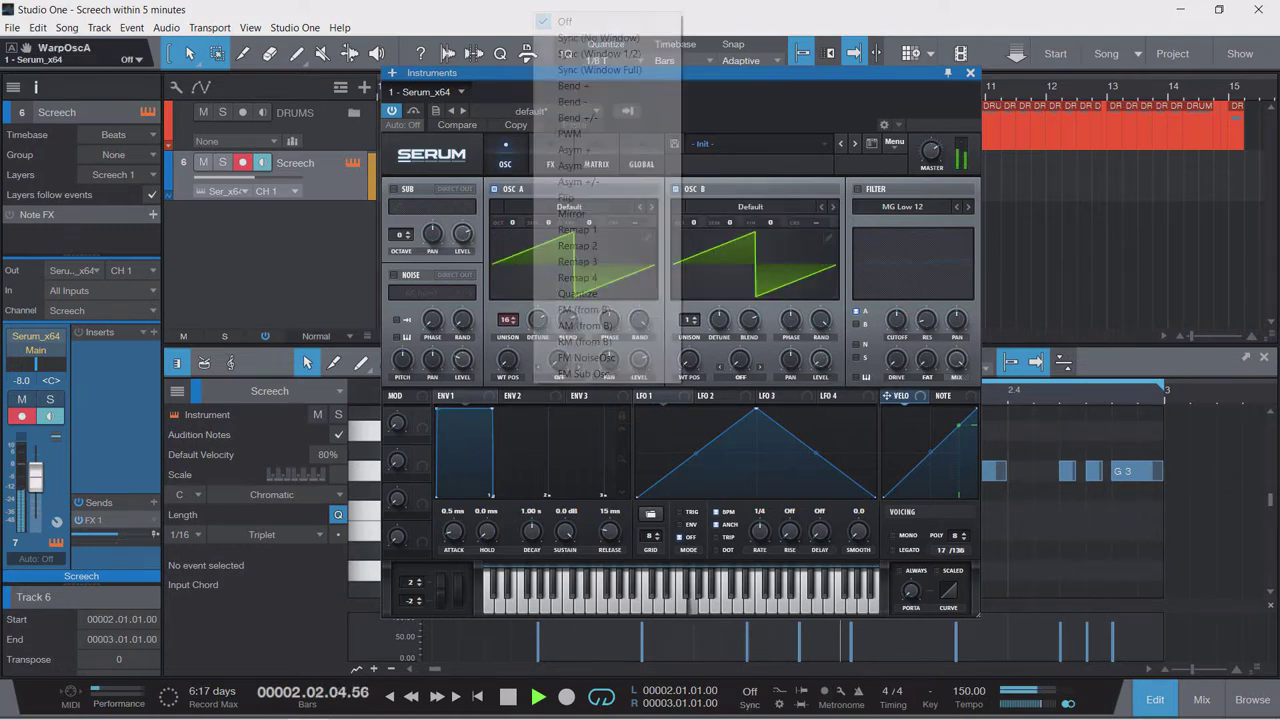
{"action": "left_click", "coordinate": [580, 309]}
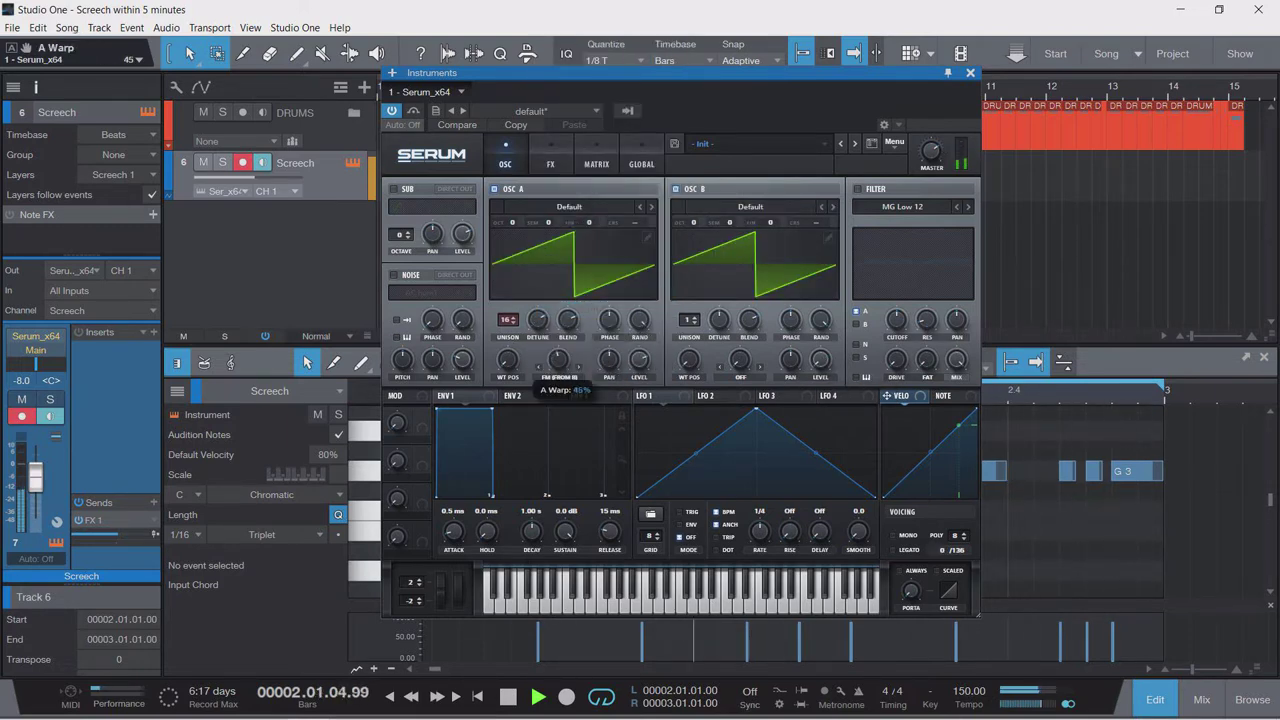
{"action": "left_click_drag", "start_coordinate": [693, 223], "coordinate": [693, 238]}
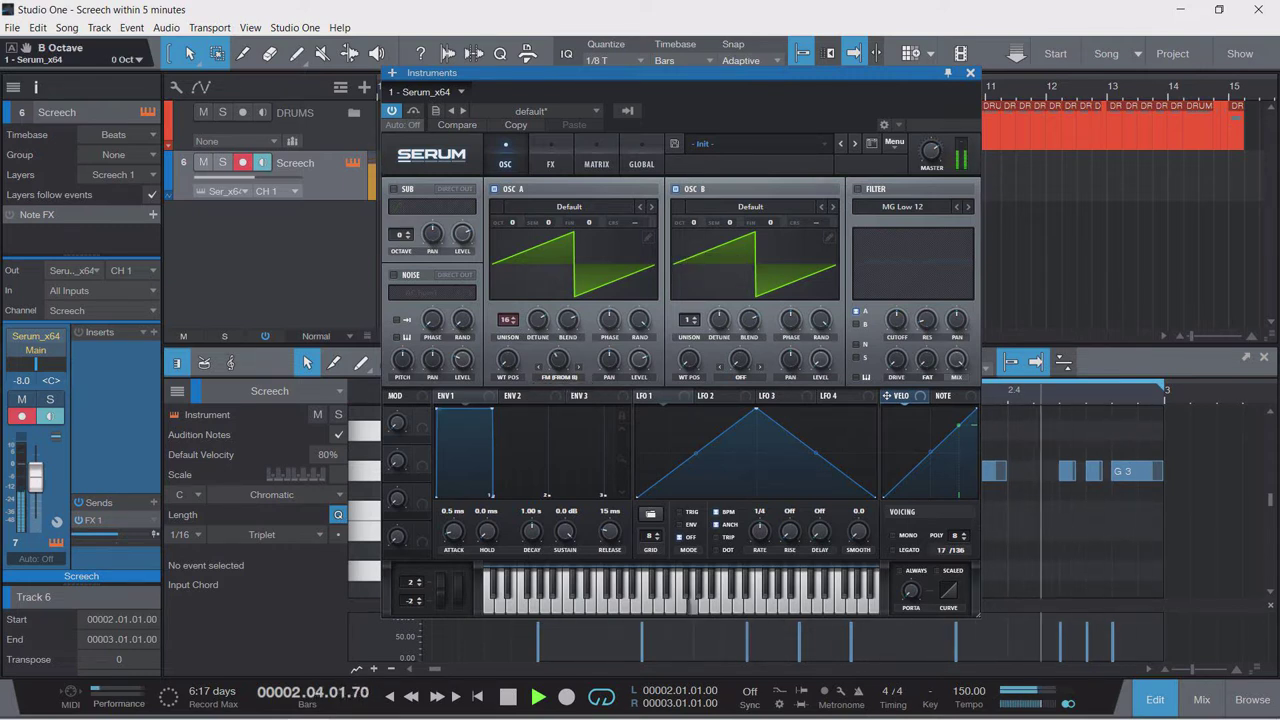
Reshape LFO 1 with its peak near the start and modulate Oscillator A's coarse pitch with it by an amount of 11.
{"action": "left_click_drag", "start_coordinate": [753, 409], "coordinate": [666, 409]}
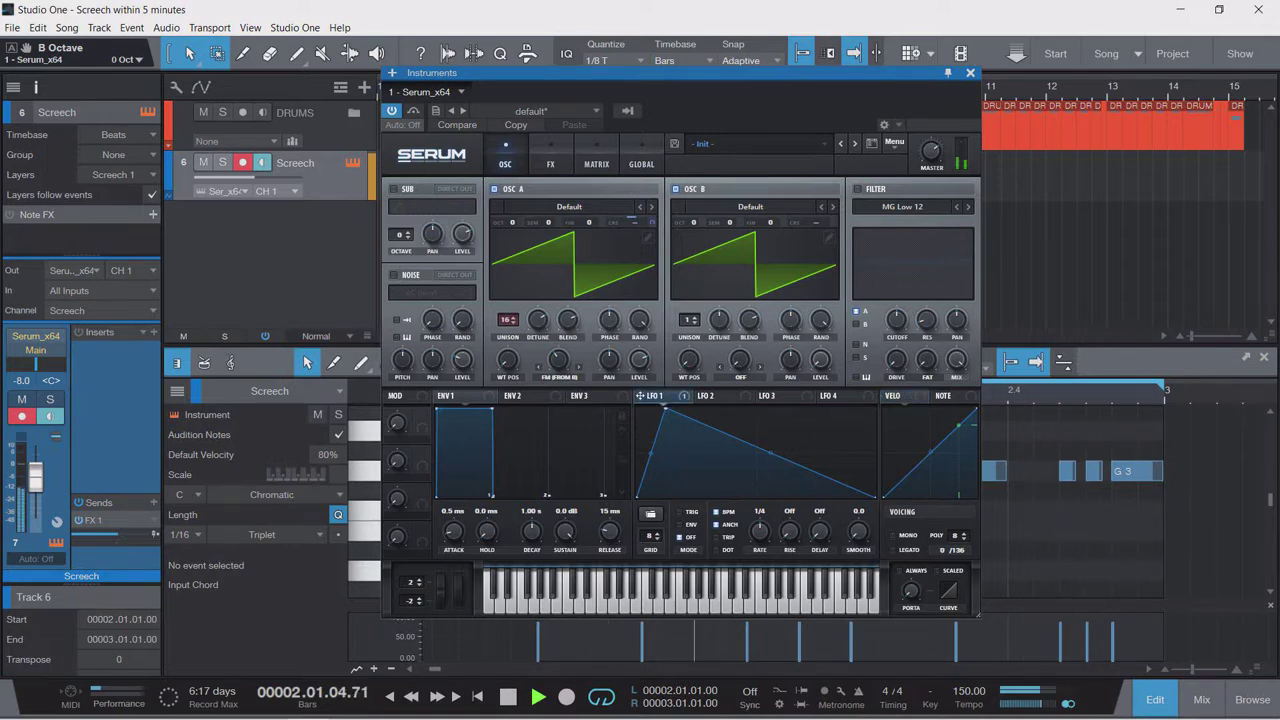
{"action": "left_click", "coordinate": [596, 157]}
{"action": "left_click_drag", "start_coordinate": [538, 203], "coordinate": [536, 201]}
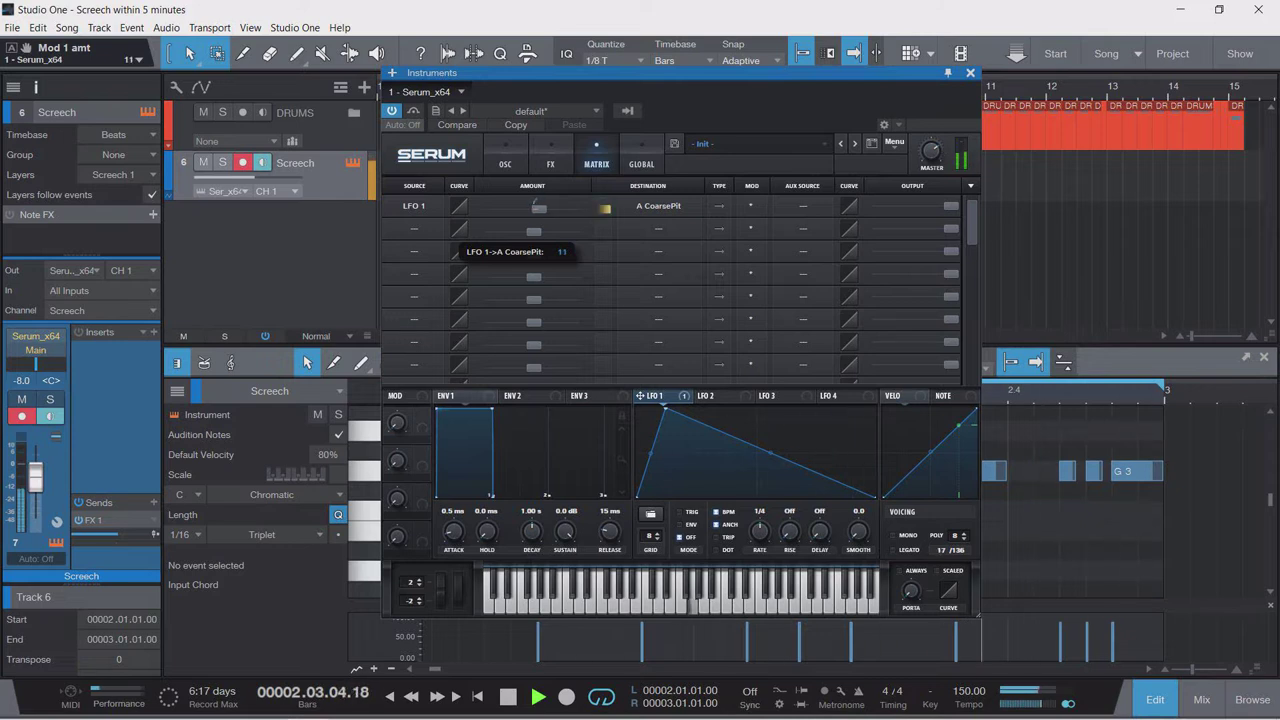
Change Oscillator B's wavetable to Acid.
{"action": "left_click", "coordinate": [505, 157]}
{"action": "left_click", "coordinate": [833, 207]}
{"action": "left_click", "coordinate": [833, 207]}
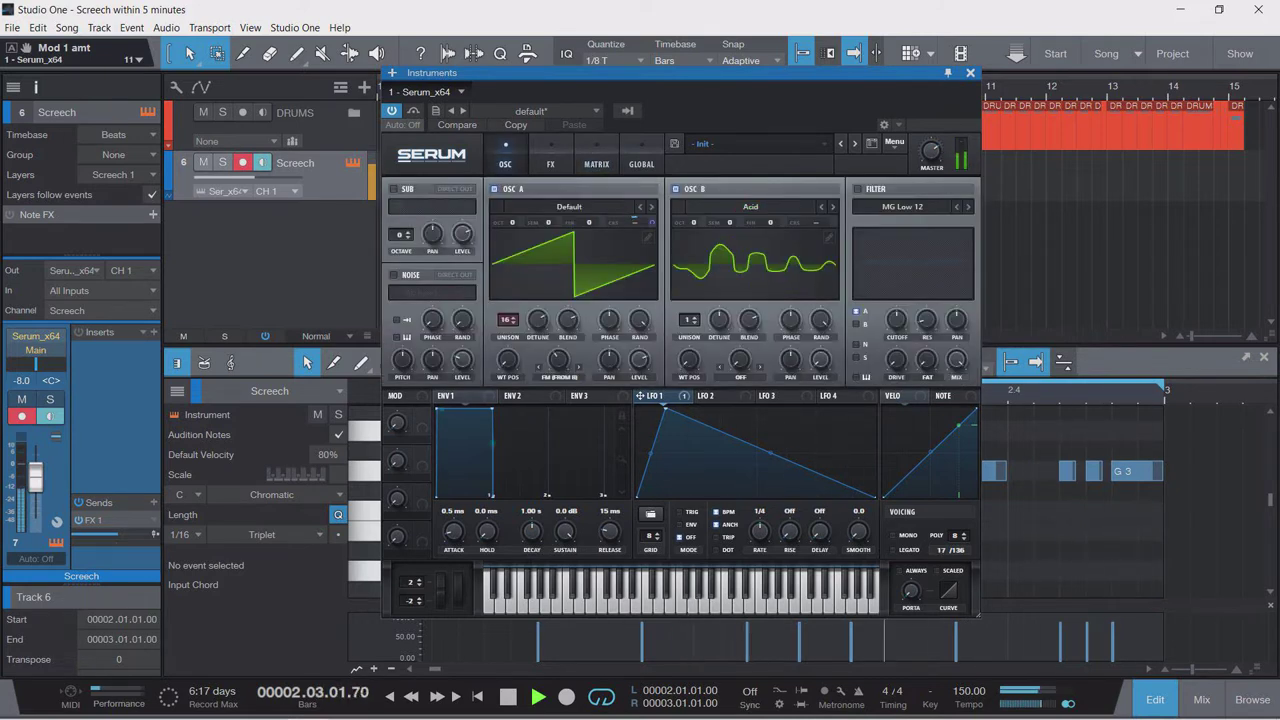
{"action": "left_click", "coordinate": [833, 207]}
{"action": "left_click", "coordinate": [822, 207]}
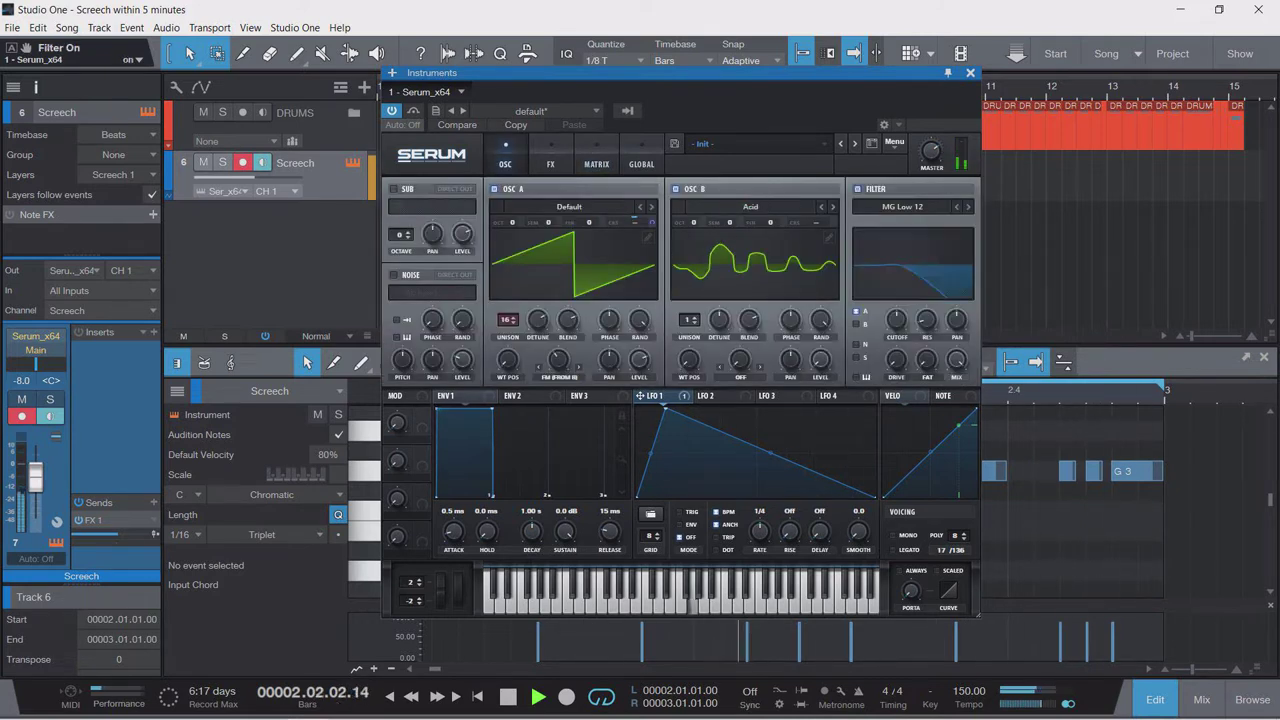
Enable the filter with type Phs 48HL6-, setting its drive to 16% and lowering its mix.
{"action": "left_click", "coordinate": [902, 206]}
{"action": "mouse_move", "coordinate": [895, 255]}
{"action": "left_click", "coordinate": [993, 646]}
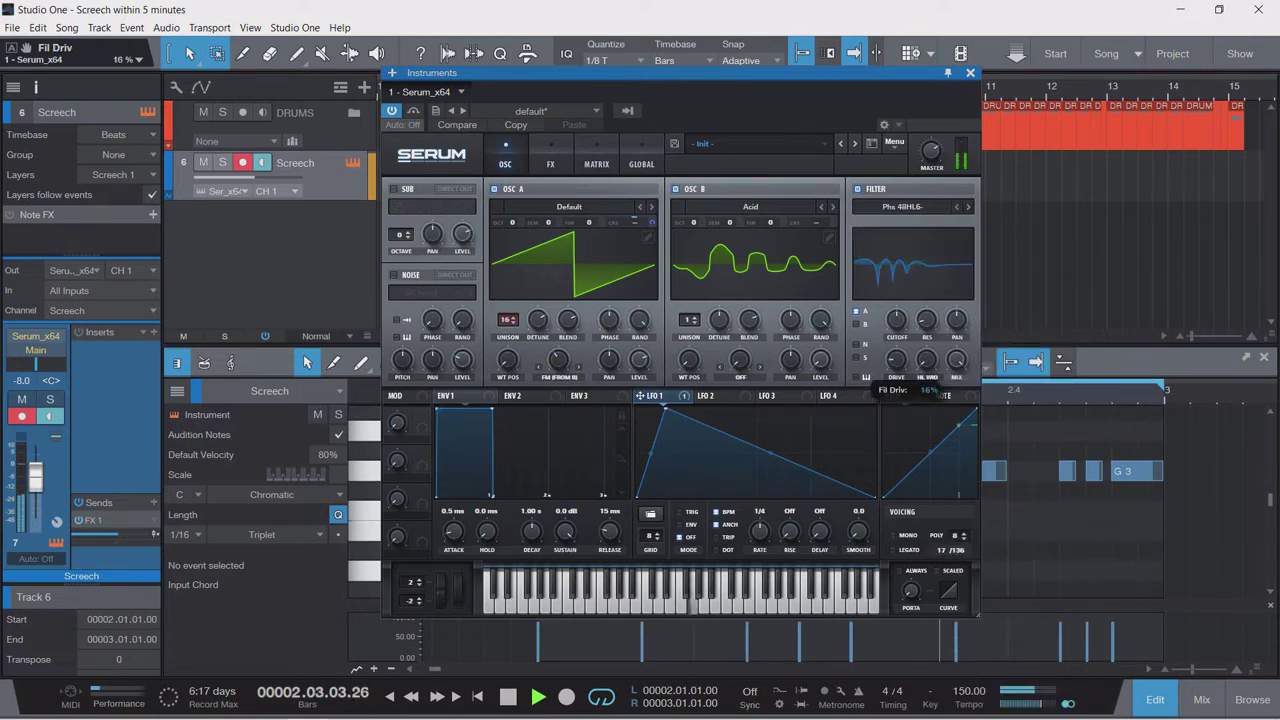
{"action": "left_click_drag", "start_coordinate": [957, 360], "coordinate": [957, 422]}
Enable the distortion effect in Asym mode with about 85% drive, briefly testing the compressor.
{"action": "left_click", "coordinate": [550, 163]}
{"action": "left_click", "coordinate": [399, 211]}
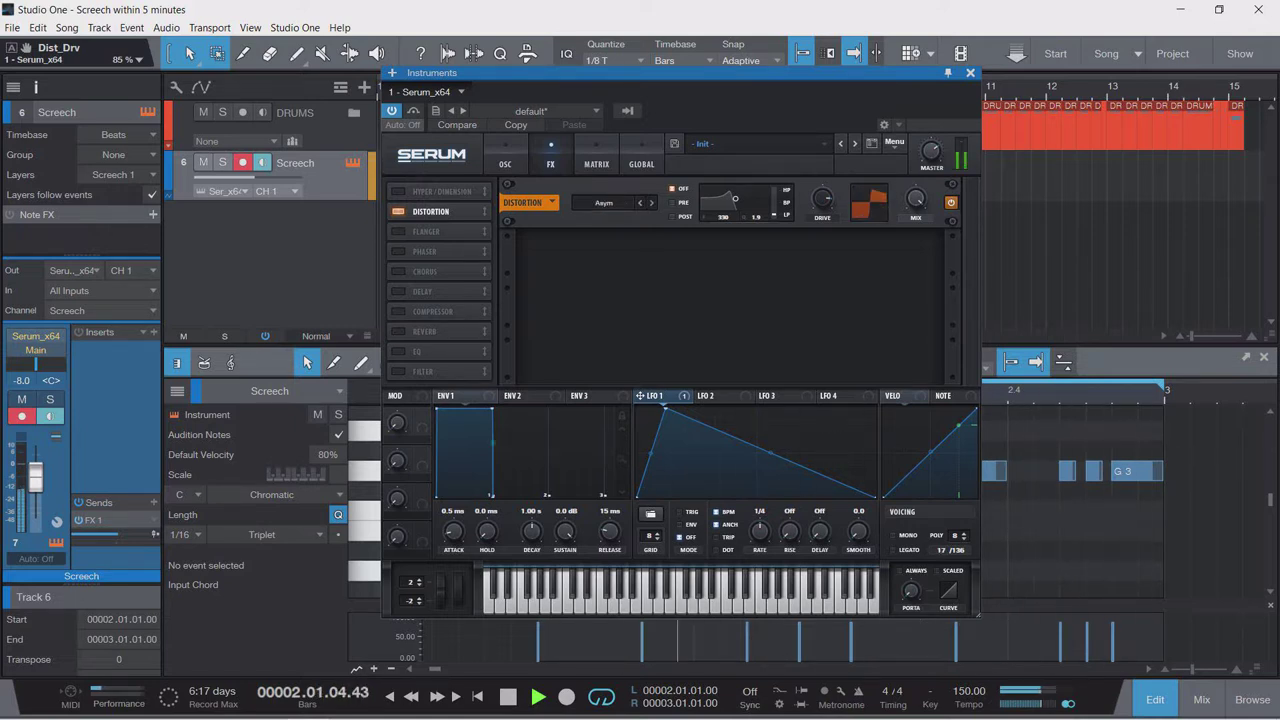
{"action": "left_click_drag", "start_coordinate": [822, 198], "coordinate": [822, 206]}
{"action": "left_click", "coordinate": [399, 311]}
{"action": "left_click", "coordinate": [399, 311]}
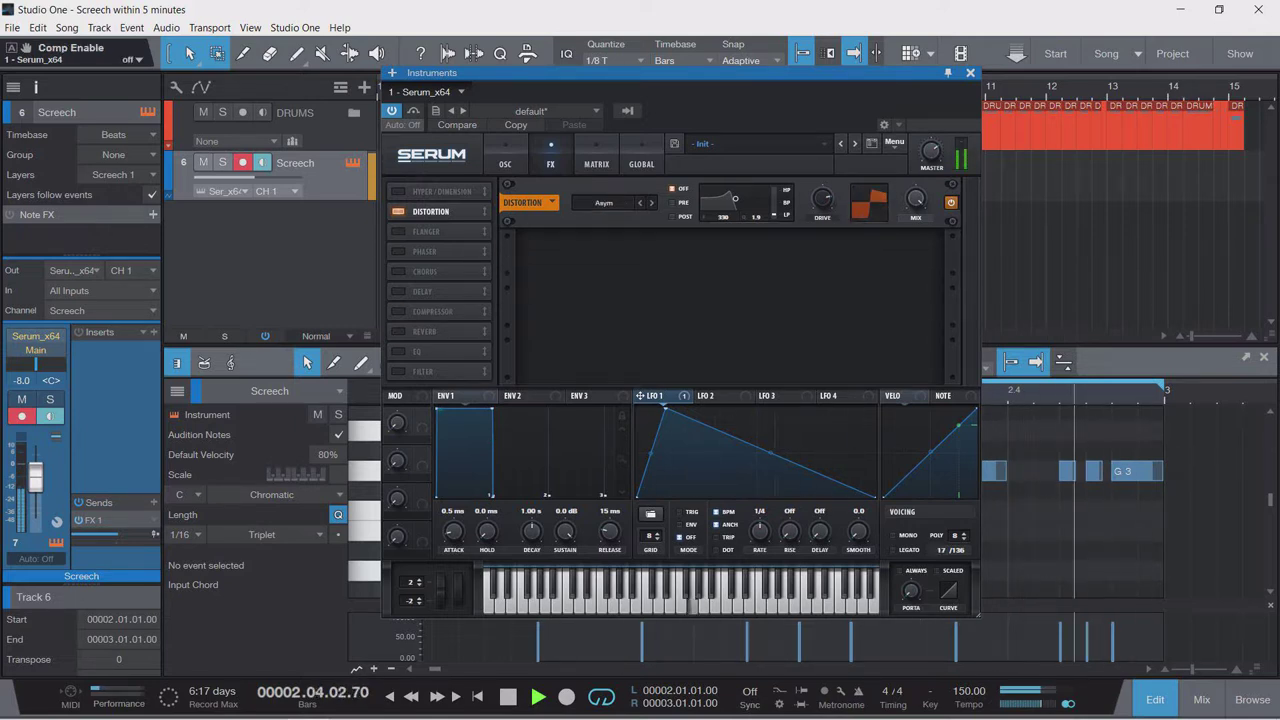
Try a BPM-synced phaser with 27% depth and 18% mix, placed before the distortion.
{"action": "left_click", "coordinate": [399, 251]}
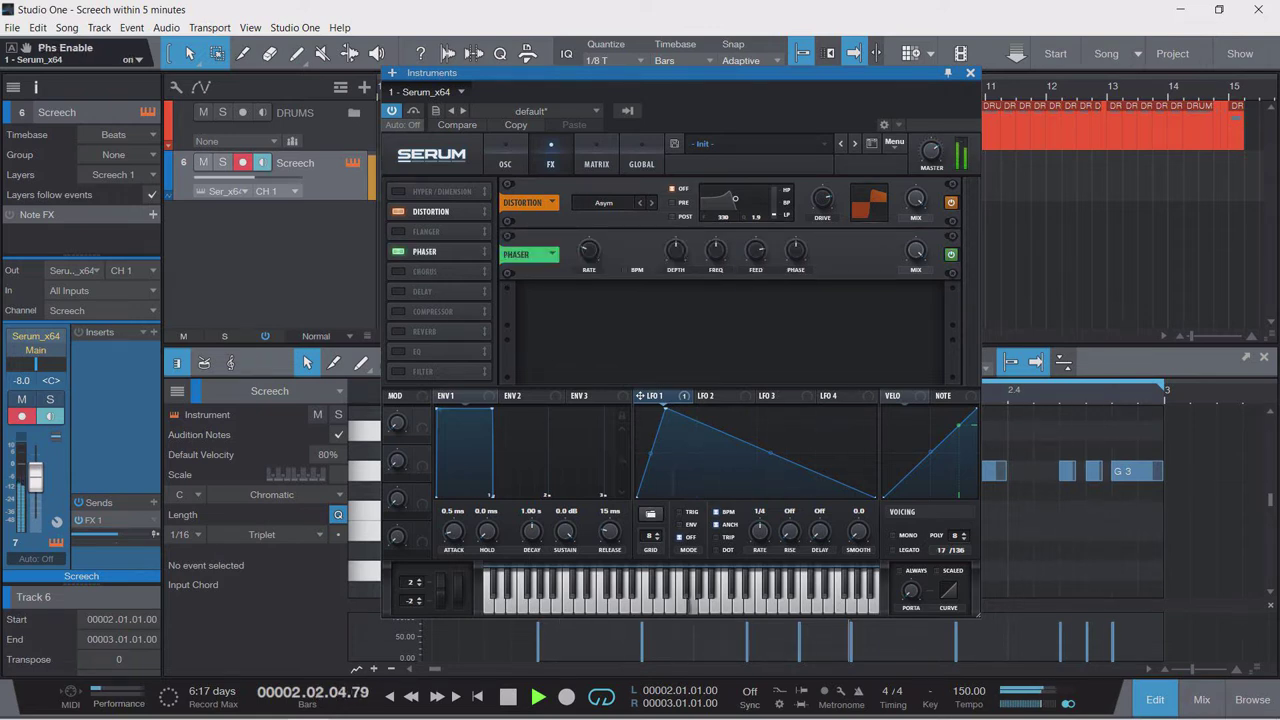
{"action": "left_click_drag", "start_coordinate": [915, 251], "coordinate": [915, 316]}
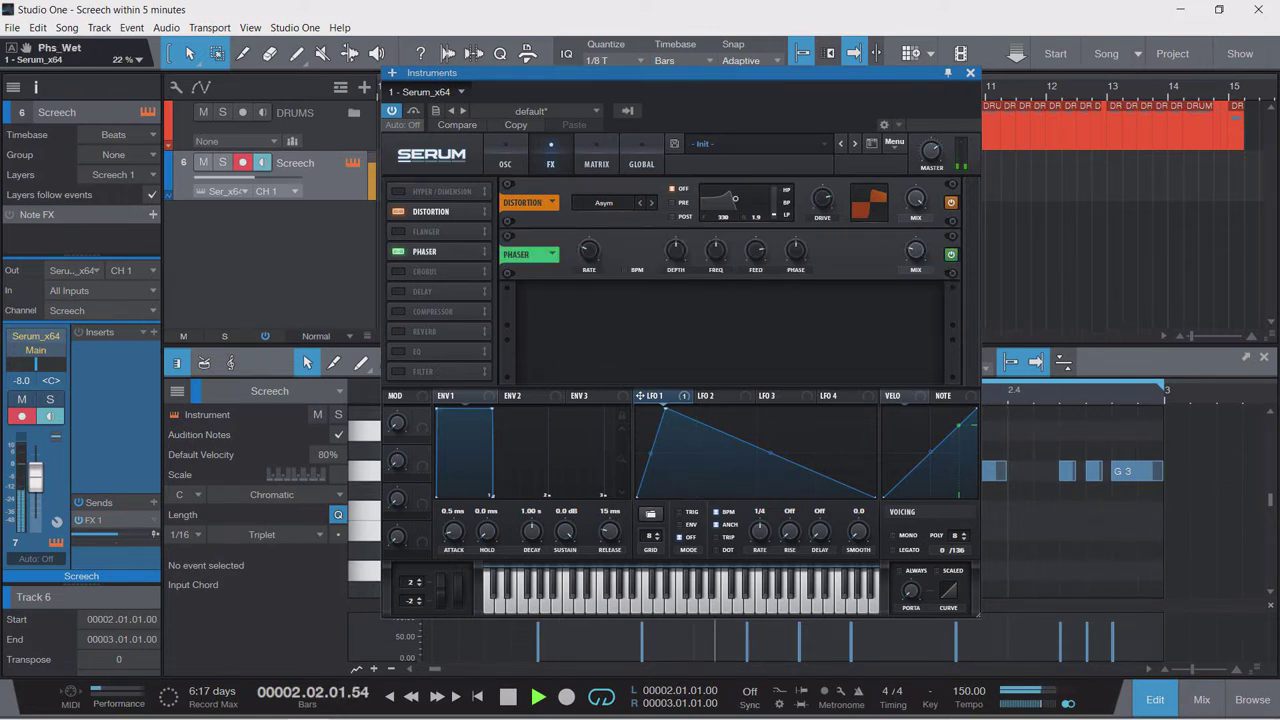
{"action": "left_click", "coordinate": [625, 269]}
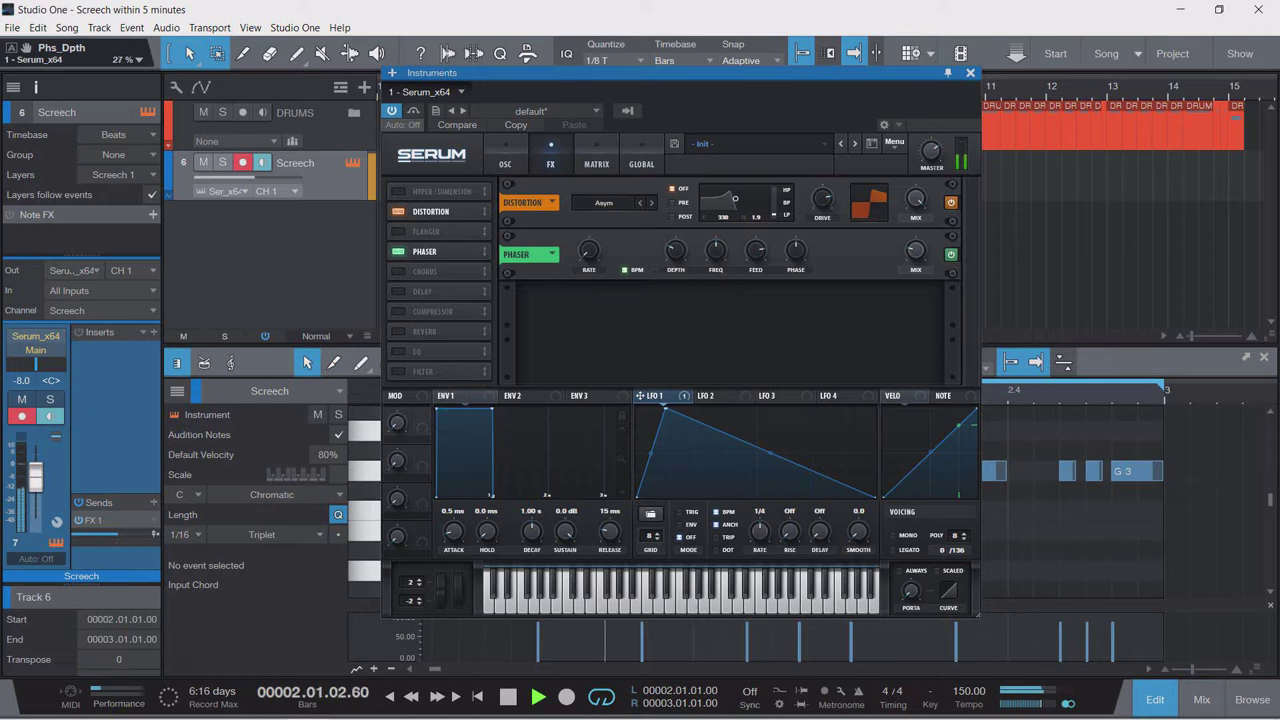
{"action": "left_click_drag", "start_coordinate": [716, 251], "coordinate": [716, 265]}
{"action": "left_click_drag", "start_coordinate": [915, 251], "coordinate": [915, 205]}
{"action": "left_click_drag", "start_coordinate": [440, 252], "coordinate": [440, 212]}
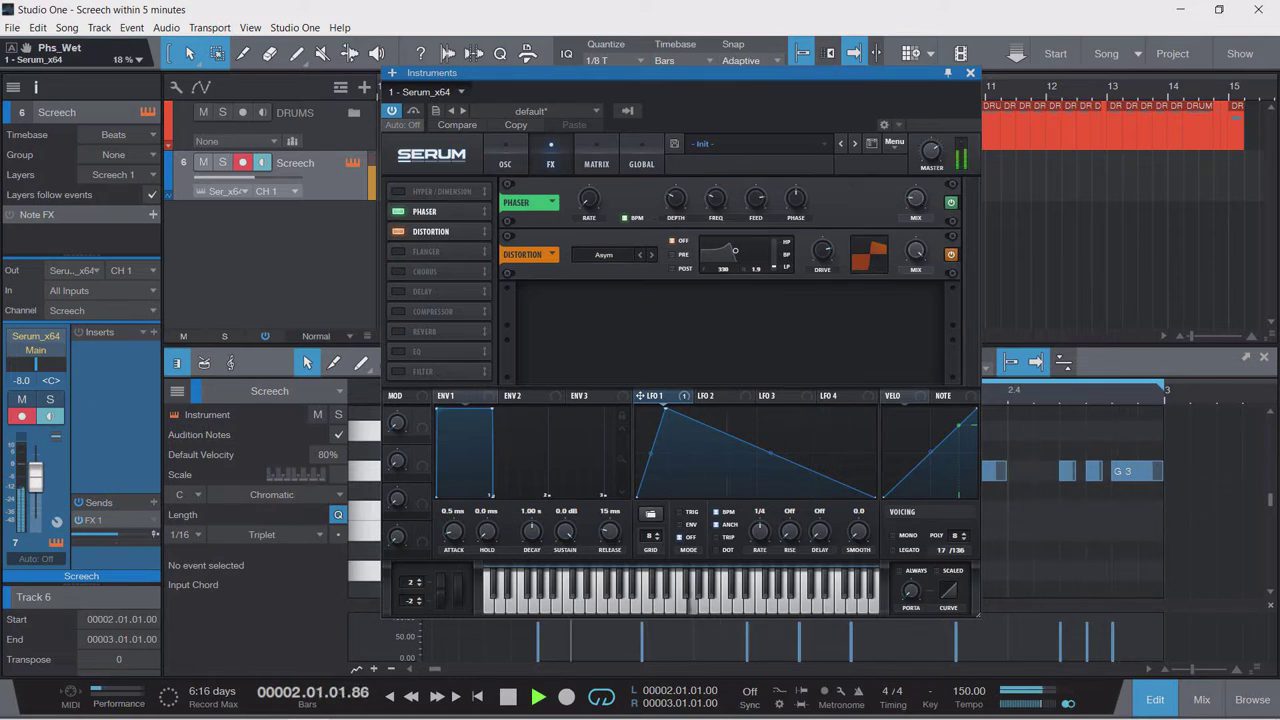
Set the distortion mix to 74%, switch the phaser off and close the synth window.
{"action": "left_click_drag", "start_coordinate": [915, 251], "coordinate": [915, 272]}
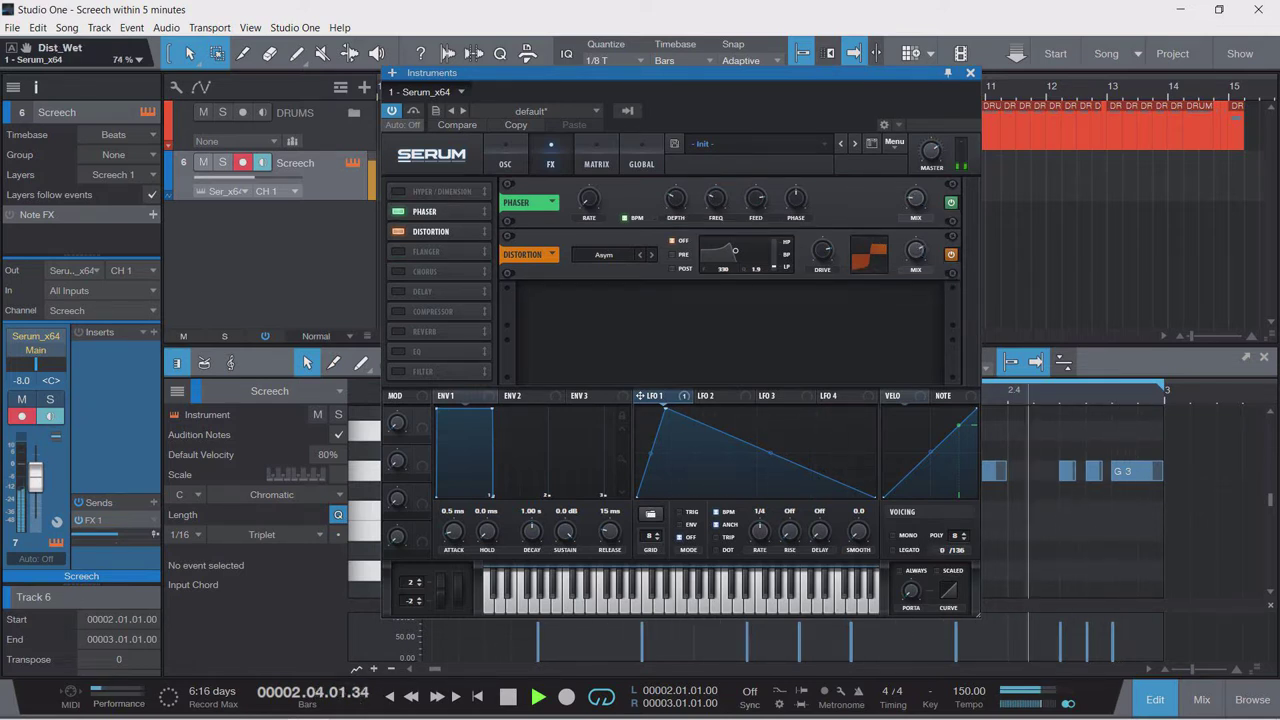
{"action": "left_click", "coordinate": [951, 202]}
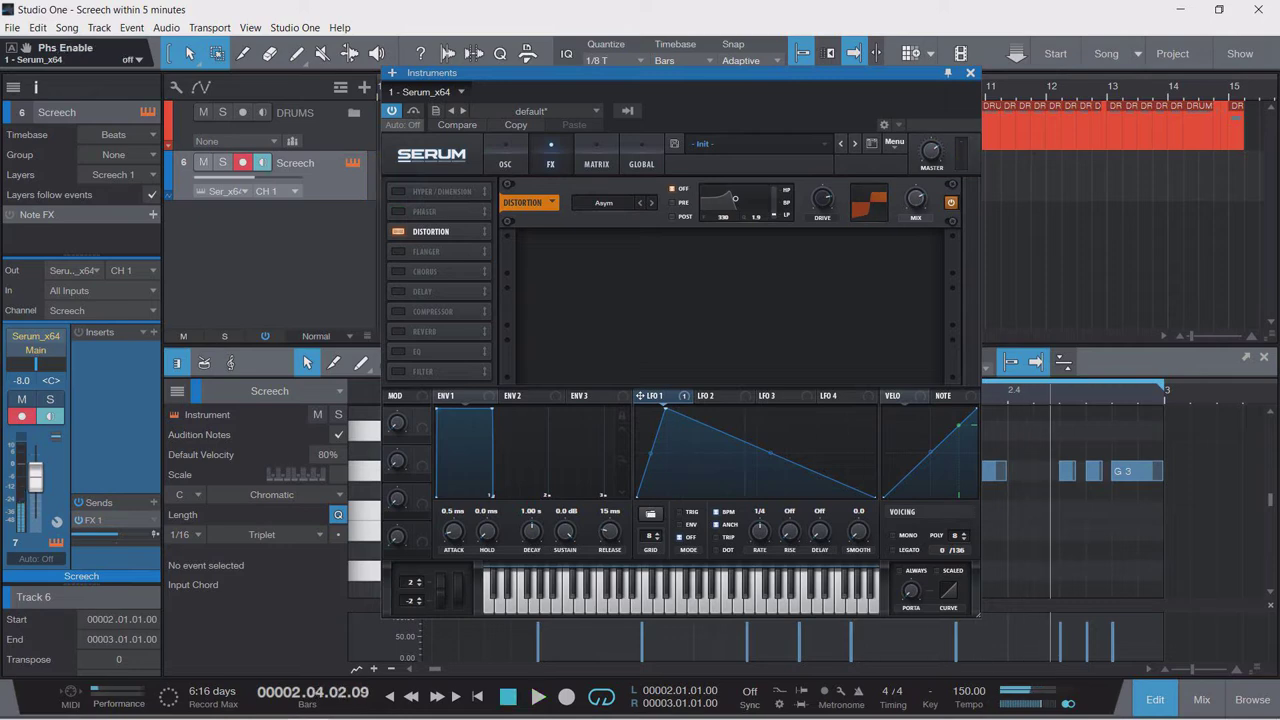
{"action": "key", "text": "Escape"}
Insert FabFilter Pro-Q 3 on the Screech channel from the recently used effects.
{"action": "left_click", "coordinate": [153, 332]}
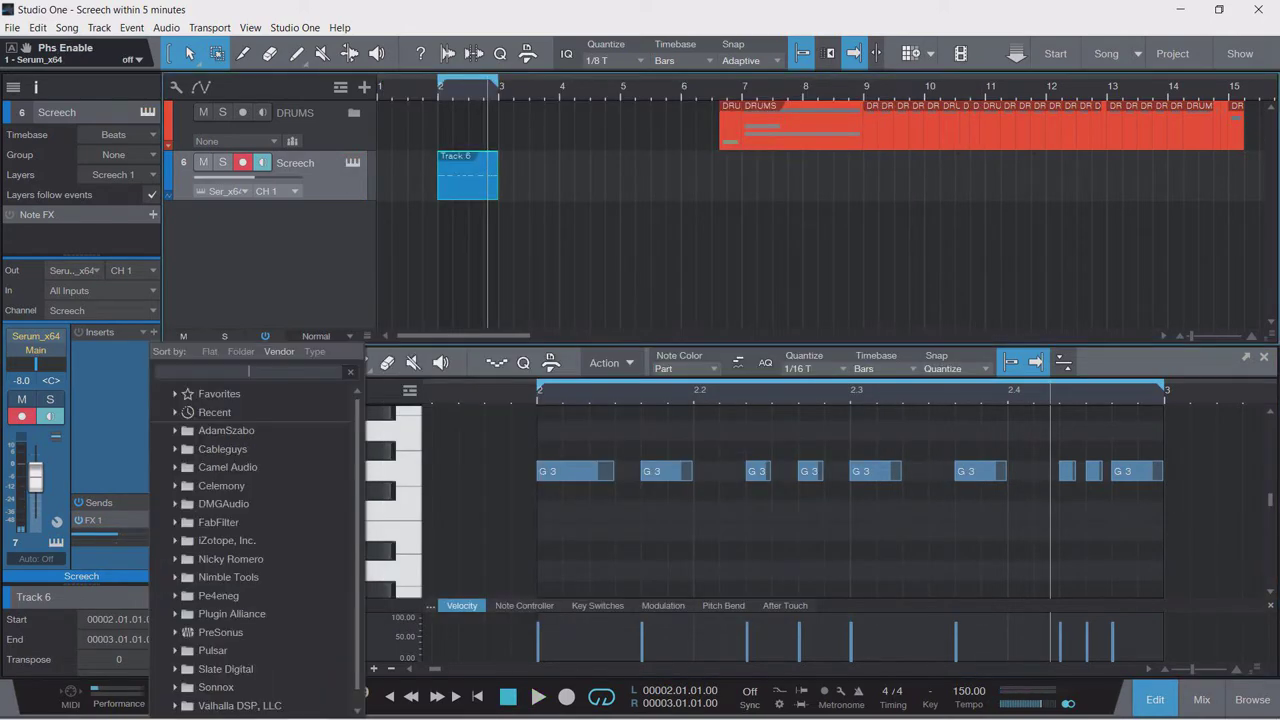
{"action": "left_click", "coordinate": [175, 412]}
{"action": "key", "text": "Down"}
{"action": "key", "text": "Down"}
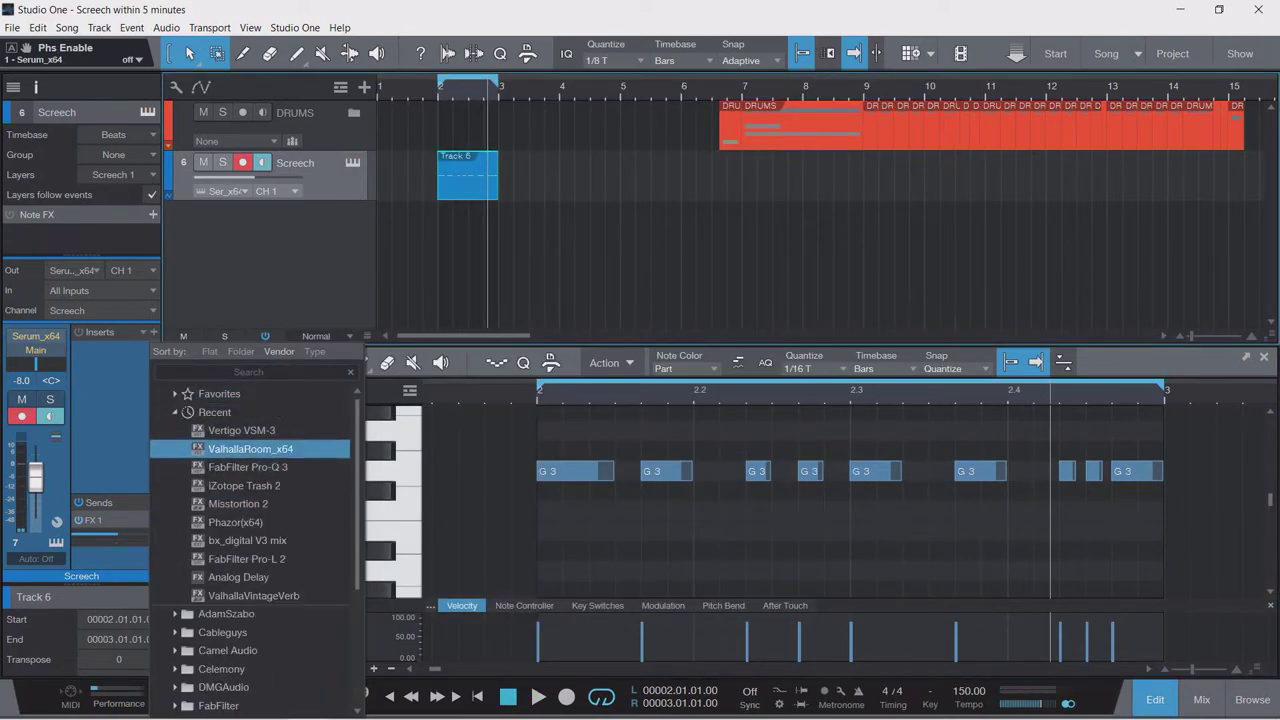
{"action": "key", "text": "Return"}
Add an 18 dB/oct low cut to the equalizer and a slight bell dip at 22331 Hz.
{"action": "left_click", "coordinate": [472, 328], "text": "alt+shift"}
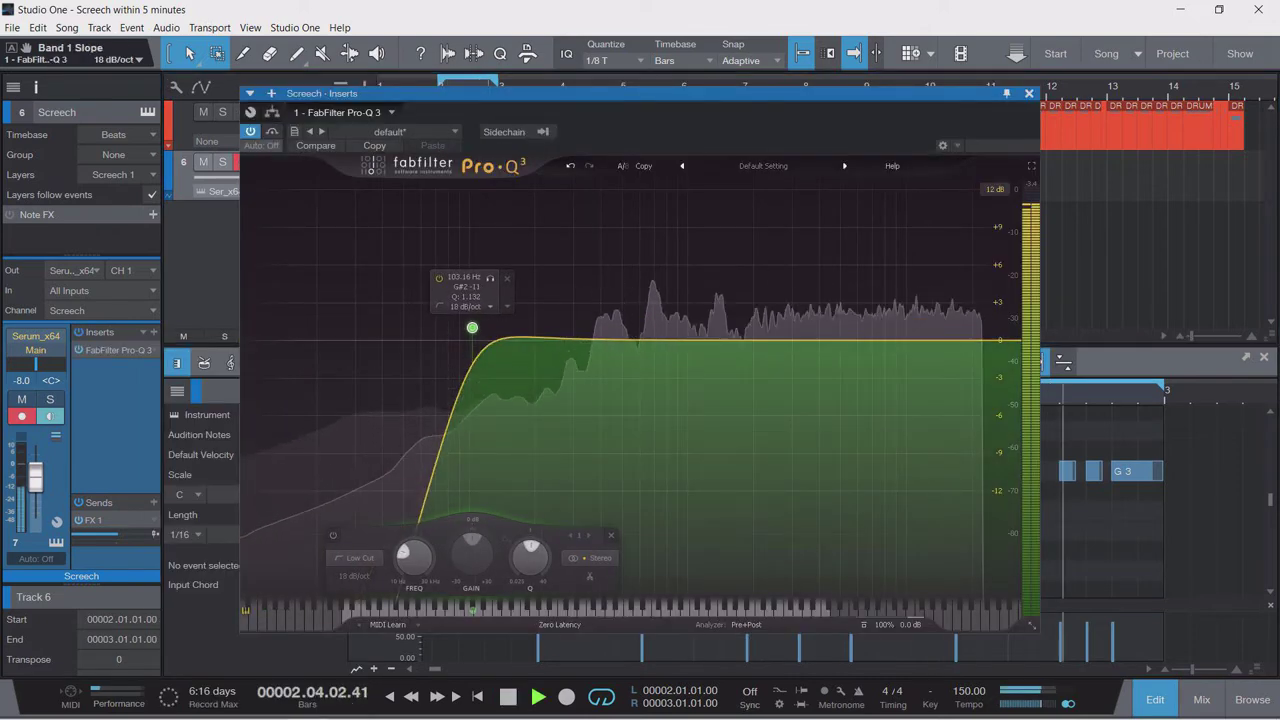
{"action": "left_click_drag", "start_coordinate": [472, 328], "coordinate": [537, 329]}
{"action": "left_click_drag", "start_coordinate": [938, 340], "coordinate": [982, 350]}
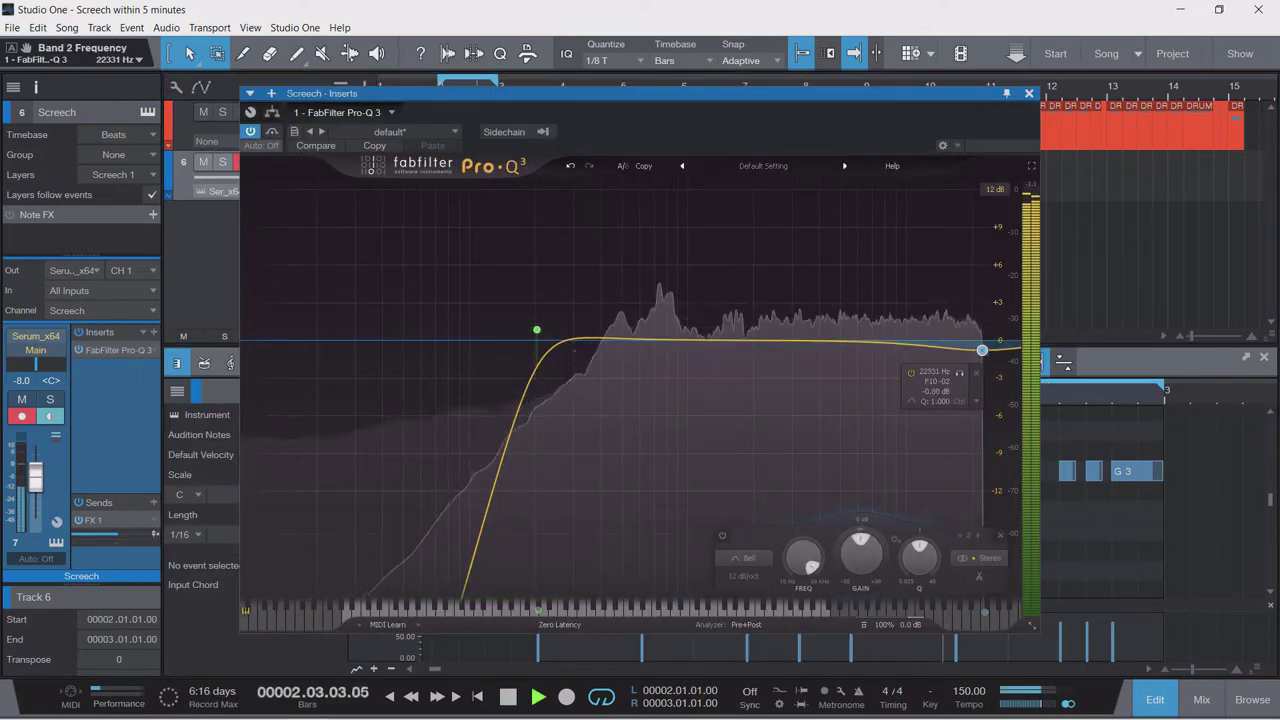
Add a gentle upper-mid boost and a dynamic bell at 21409 Hz with -0.16 dB gain, and close the equalizer.
{"action": "left_click_drag", "start_coordinate": [938, 303], "coordinate": [742, 320]}
{"action": "left_click_drag", "start_coordinate": [629, 340], "coordinate": [978, 342]}
{"action": "scroll", "coordinate": [629, 346], "scroll_direction": "up", "scroll_amount": 3}
{"action": "left_click", "coordinate": [664, 419]}
{"action": "left_click", "coordinate": [714, 446]}
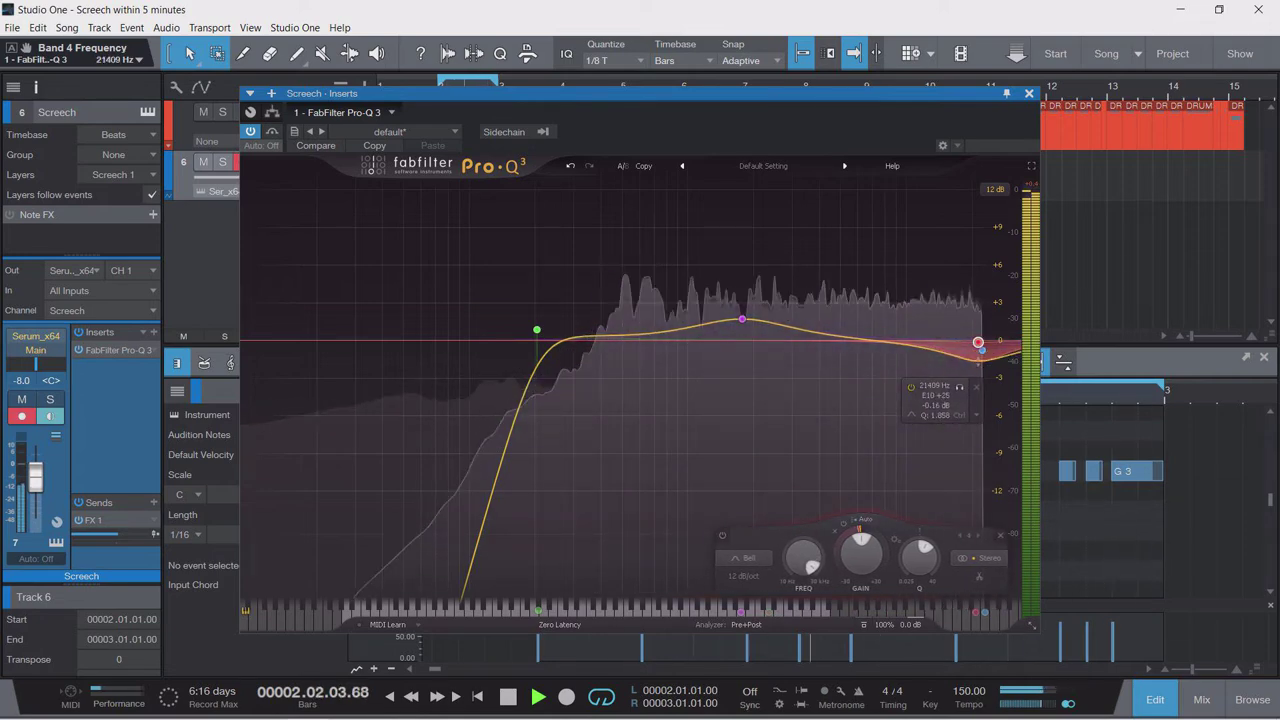
{"action": "left_click", "coordinate": [1029, 93]}
Set the Screech channel's FX 1 send level to -8.3 while auditioning the loop.
{"action": "key", "text": "space"}
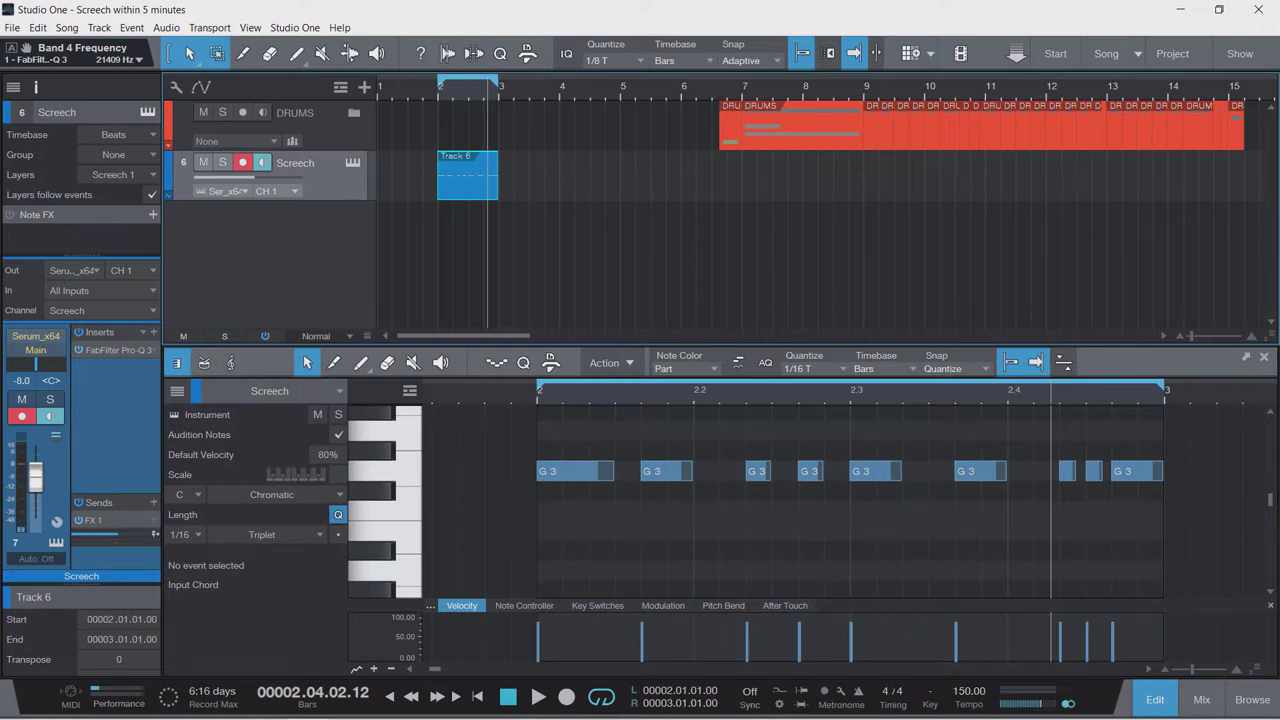
{"action": "key", "text": "space"}
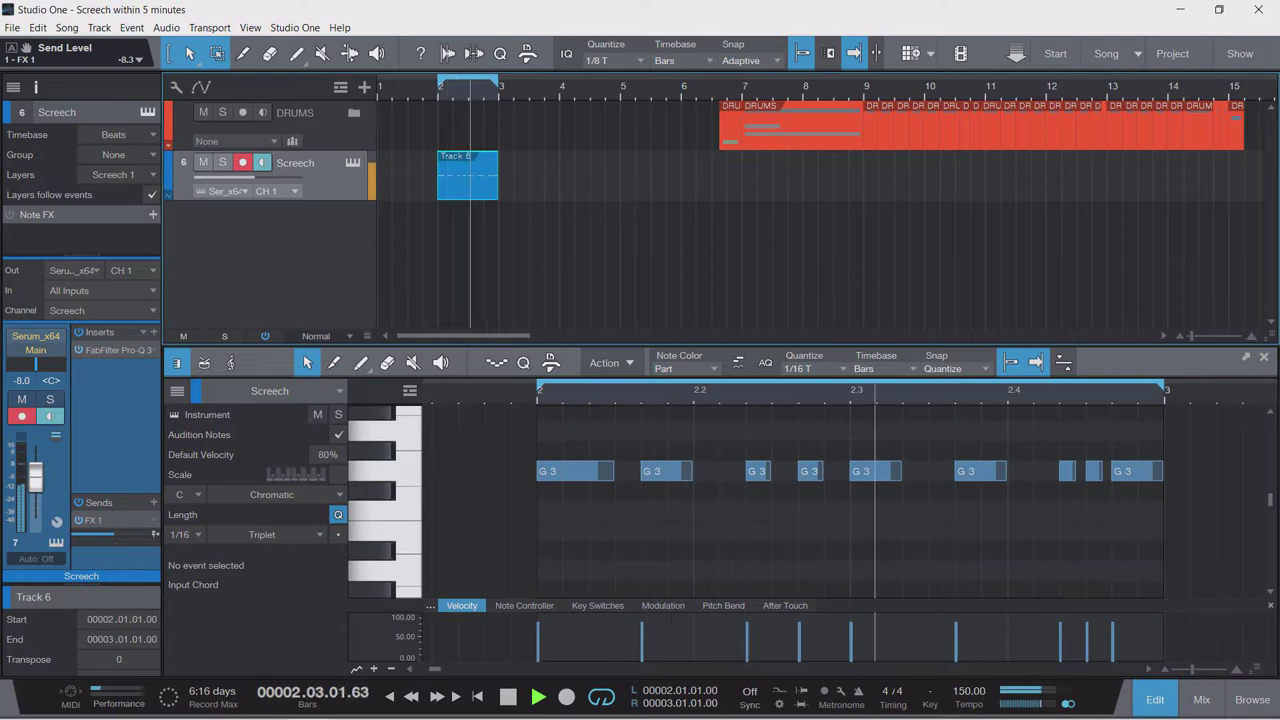
{"action": "key", "text": "space"}
{"action": "key", "text": "space"}
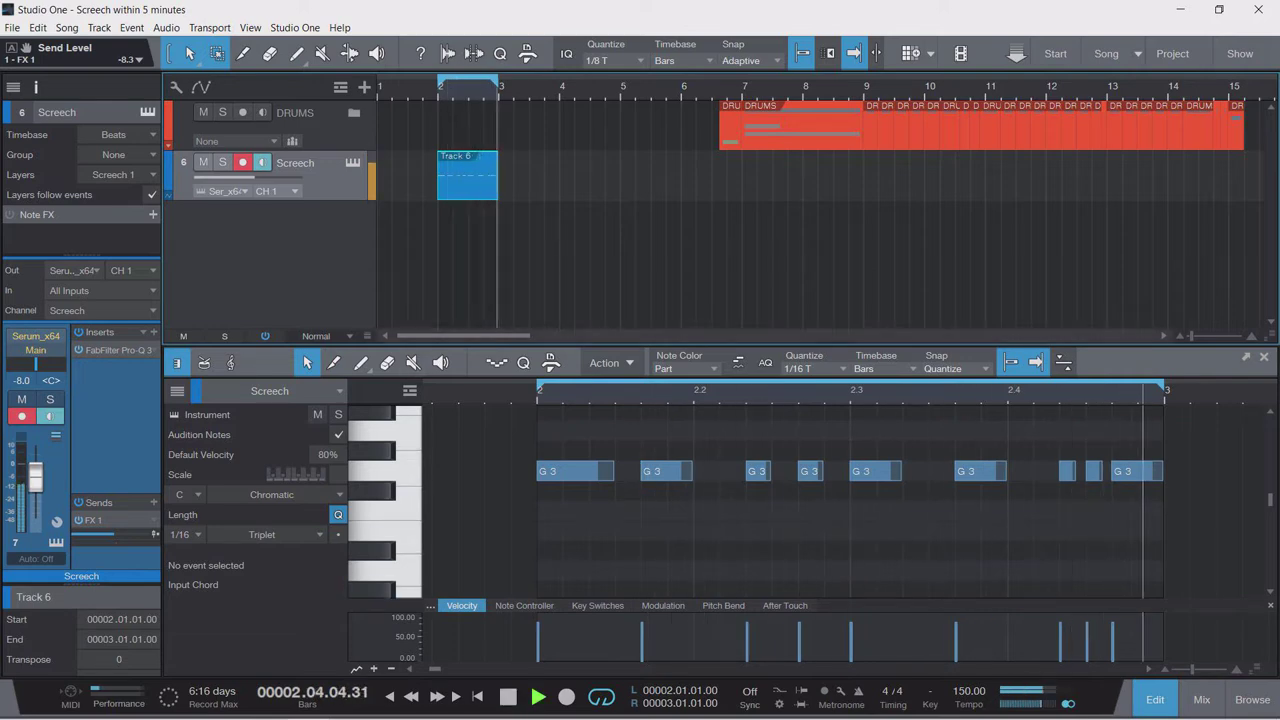
Reopen Serum and replace Oscillator B's wavetable with Gremlin [SN] from the Spectral set, after auditioning ICanHasKick and Marie.
{"action": "key", "text": "shift+F11"}
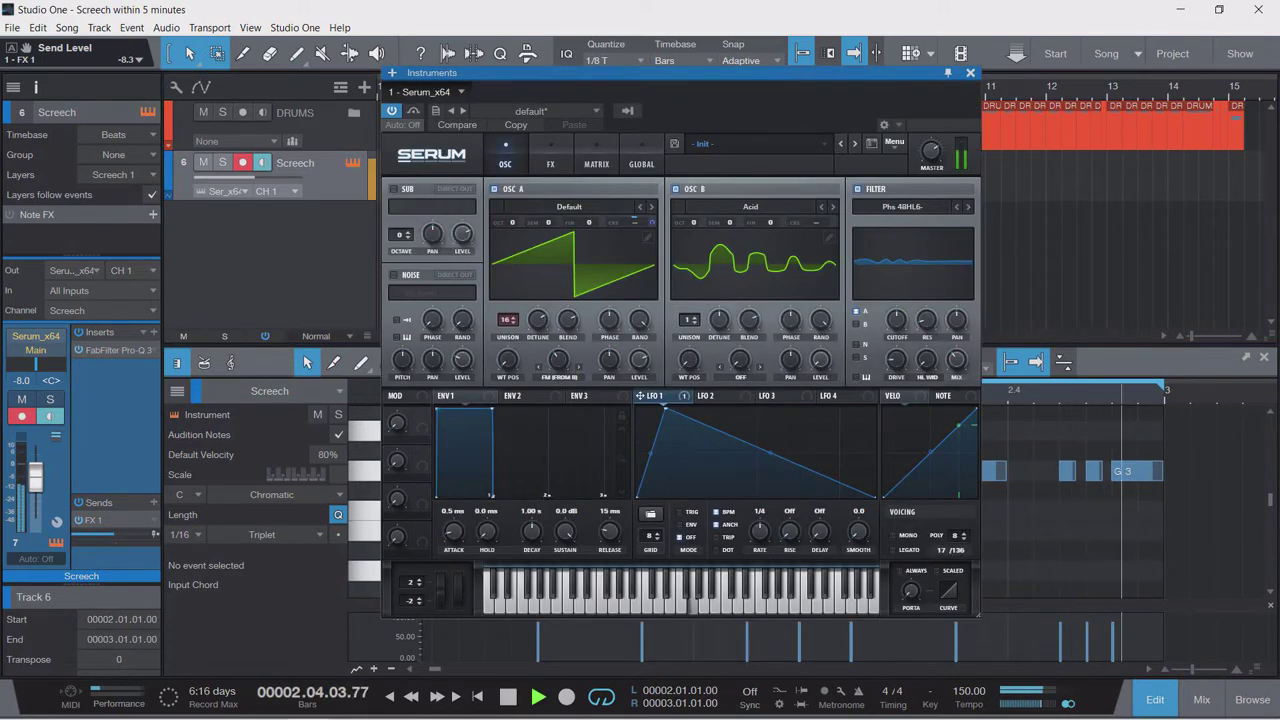
{"action": "left_click", "coordinate": [833, 207]}
{"action": "left_click", "coordinate": [750, 207]}
{"action": "mouse_move", "coordinate": [726, 240]}
{"action": "left_click", "coordinate": [938, 231]}
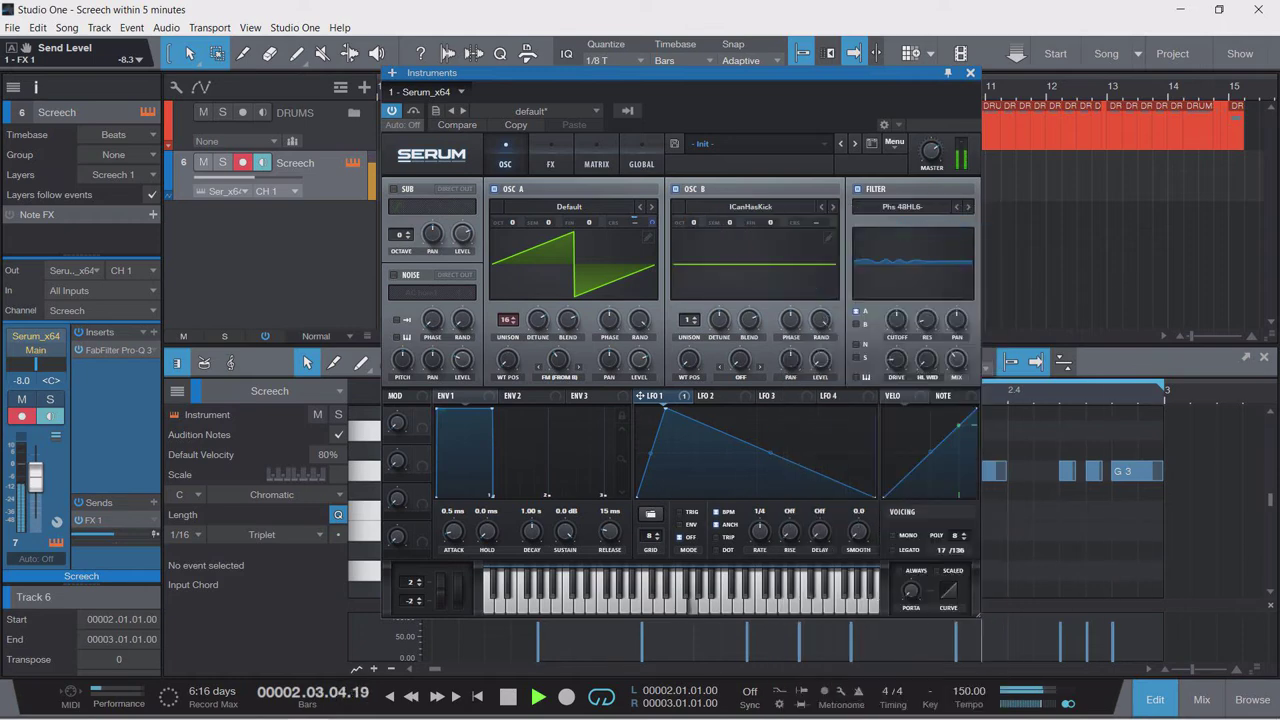
{"action": "left_click", "coordinate": [833, 207]}
{"action": "left_click", "coordinate": [750, 206]}
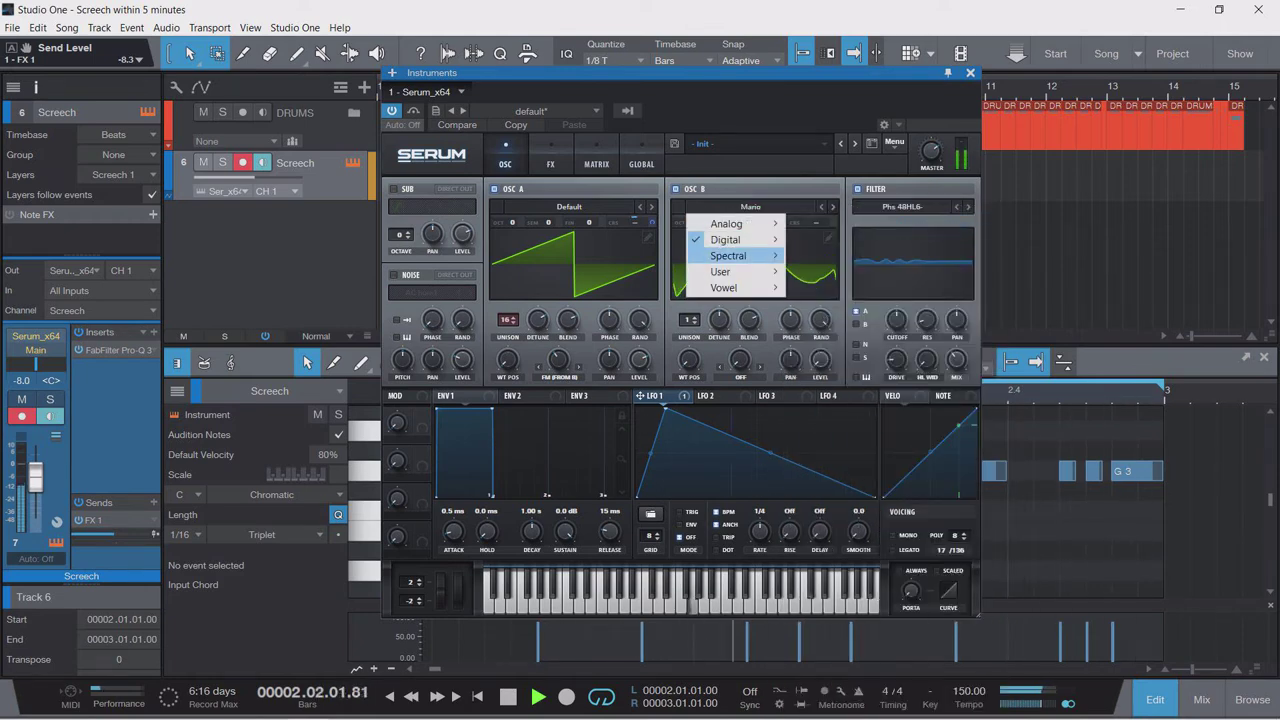
{"action": "mouse_move", "coordinate": [714, 257]}
{"action": "left_click", "coordinate": [845, 260]}
{"action": "left_click", "coordinate": [833, 207]}
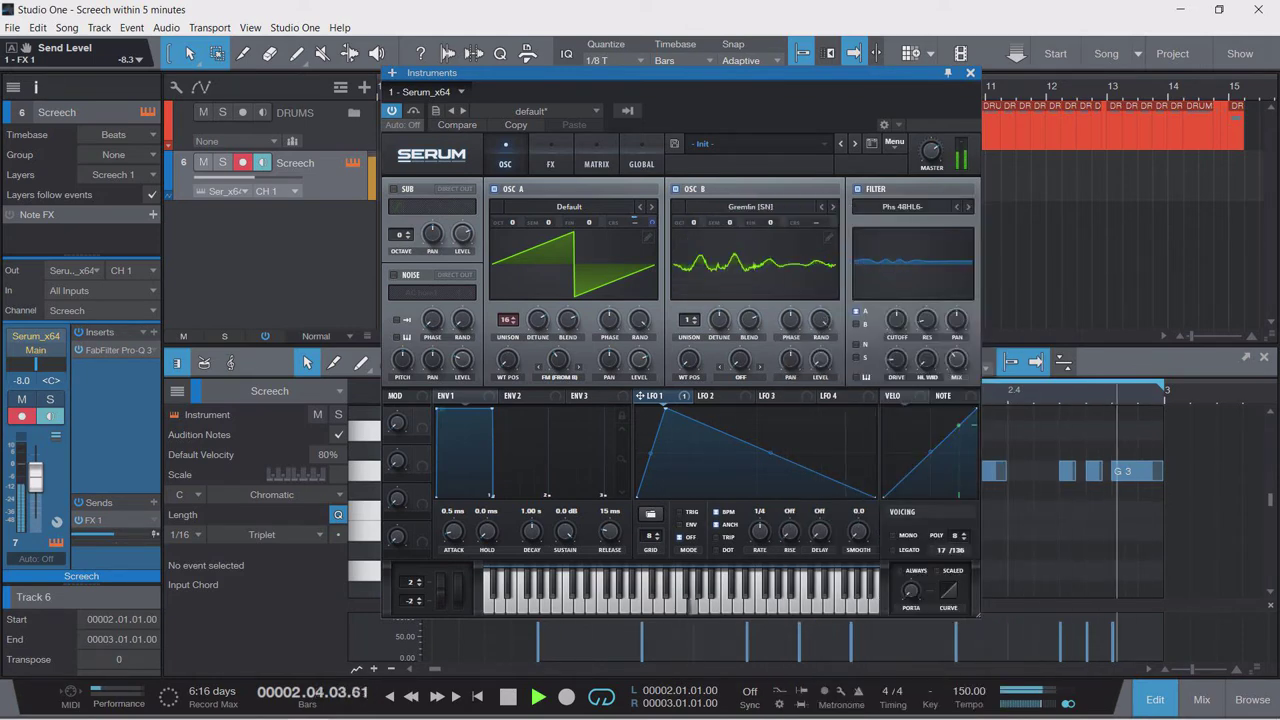
Set Oscillator A's unison detune to 0.45 and load a basic saw-shaped wavetable from the Analog set.
{"action": "mouse_move", "coordinate": [546, 360]}
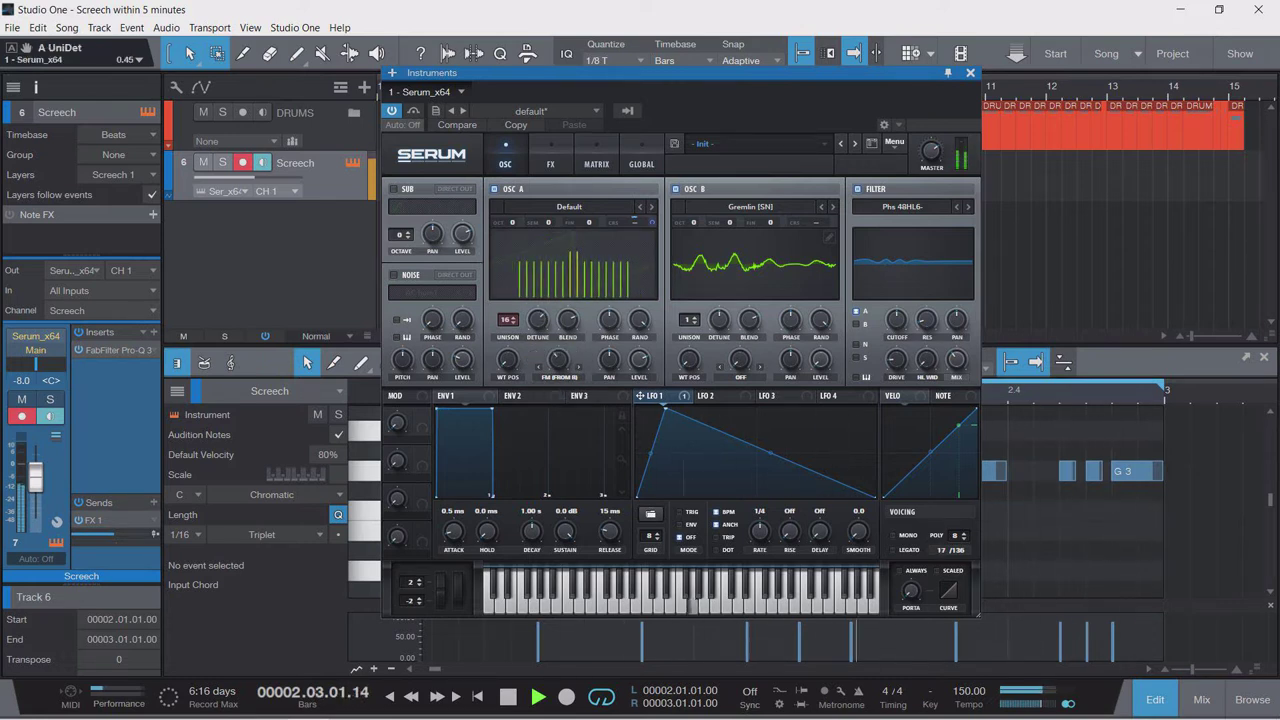
{"action": "left_click_drag", "start_coordinate": [558, 360], "coordinate": [558, 362]}
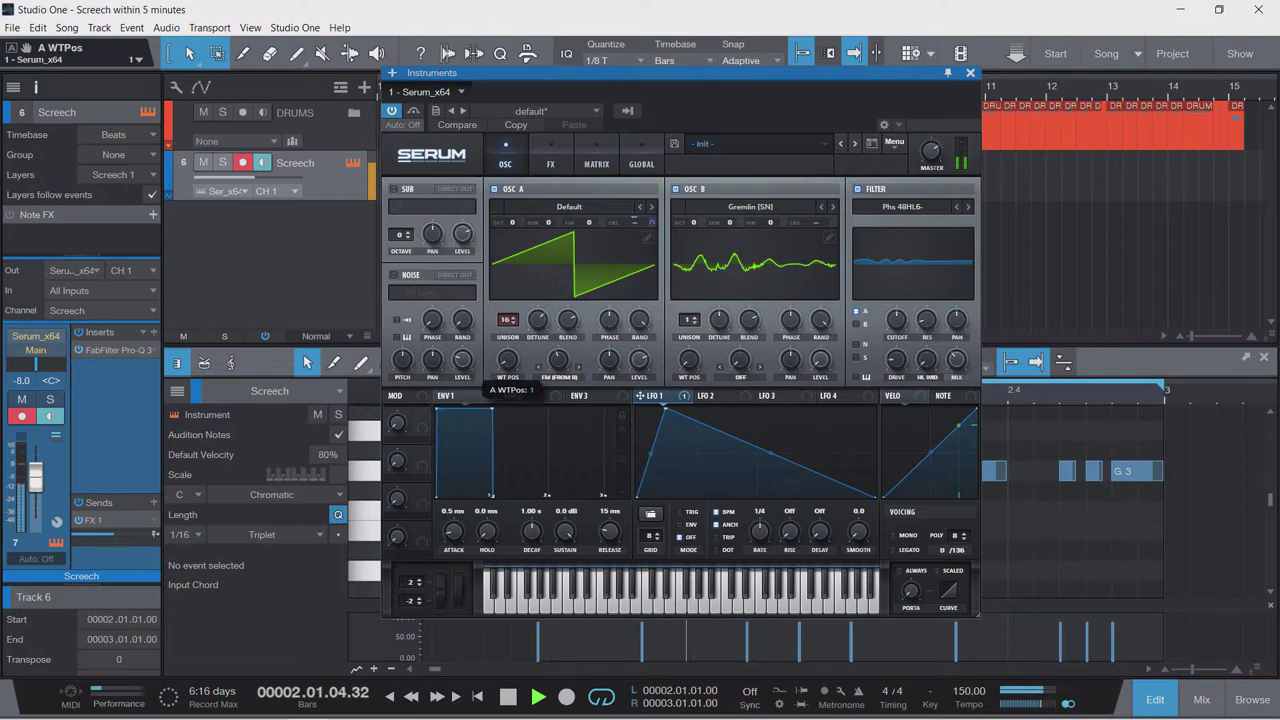
{"action": "left_click", "coordinate": [569, 206]}
{"action": "mouse_move", "coordinate": [543, 223]}
{"action": "left_click", "coordinate": [640, 246]}
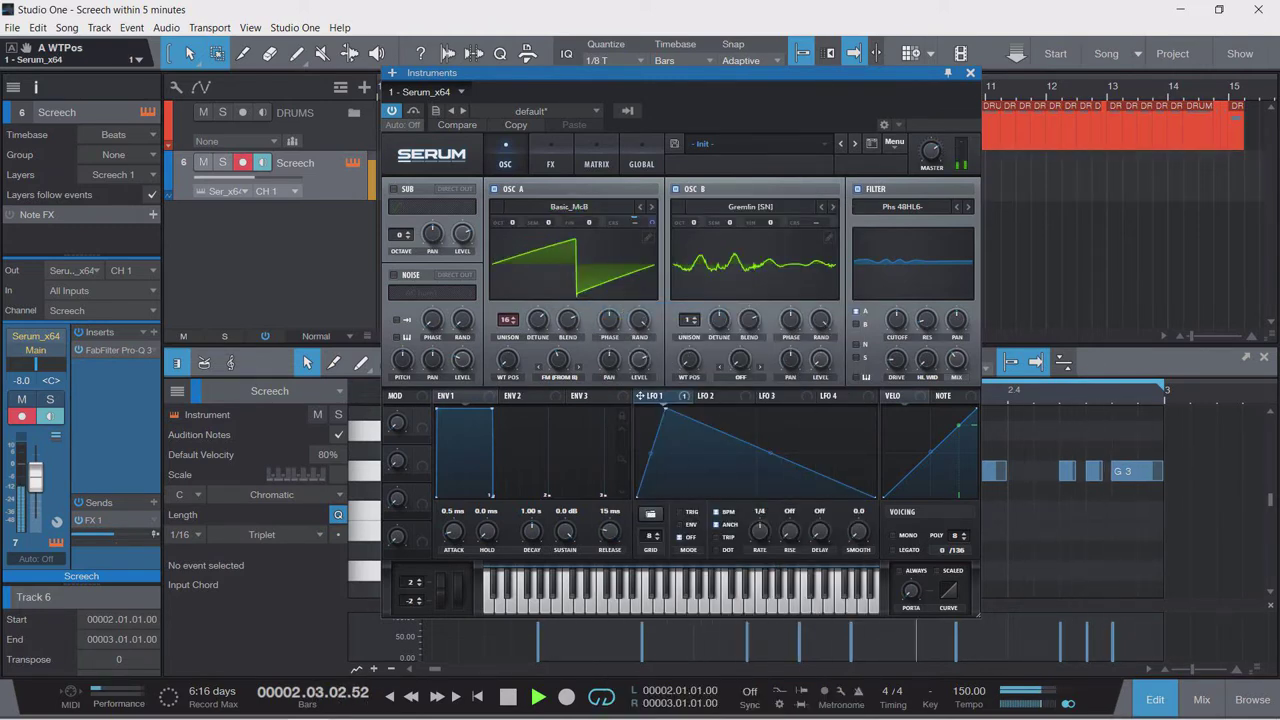
Close Serum, move the Screech clip to bar 7 and play it with the drums from there.
{"action": "key", "text": "Escape"}
{"action": "key", "text": "space"}
{"action": "left_click_drag", "start_coordinate": [467, 175], "coordinate": [773, 175]}
{"action": "left_click", "coordinate": [742, 90]}
{"action": "key", "text": "space"}
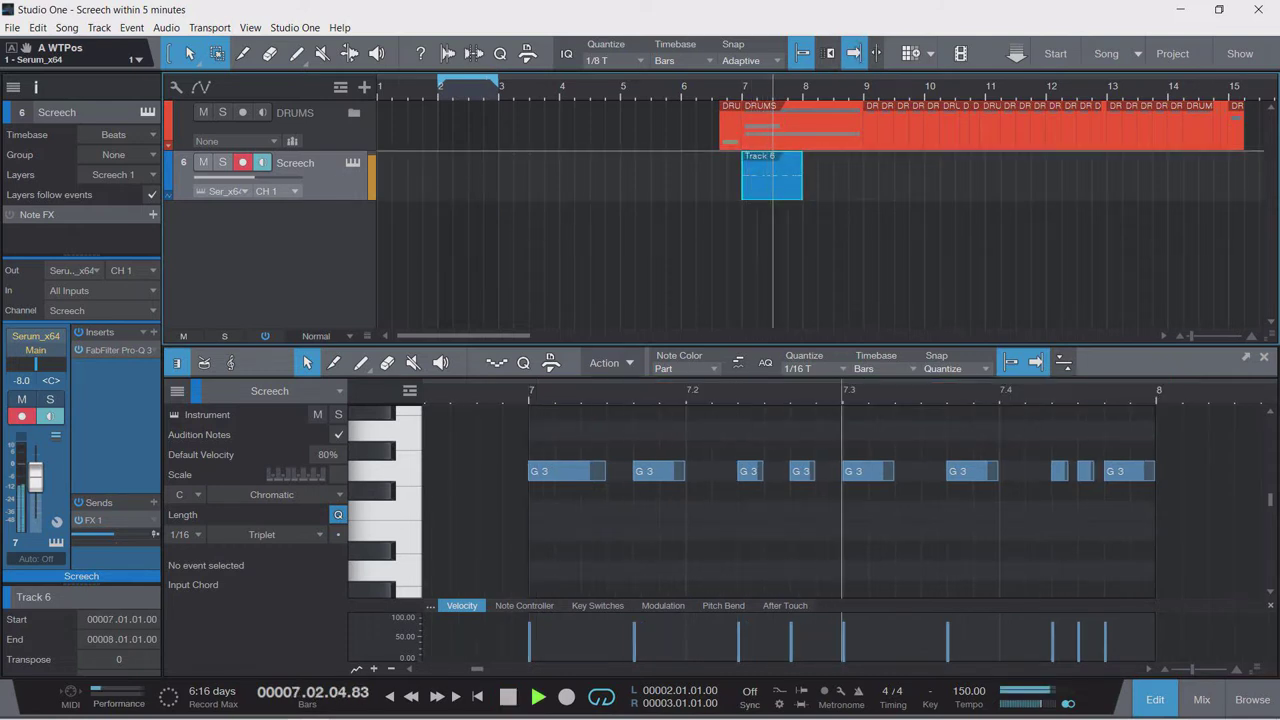
Stop playback and duplicate the Screech clip back to back, starting with a copy at bar 8.
{"action": "key", "text": "space"}
{"action": "key", "text": "d"}
{"action": "key", "text": "d"}
{"action": "key", "text": "d"}
{"action": "key", "text": "d"}
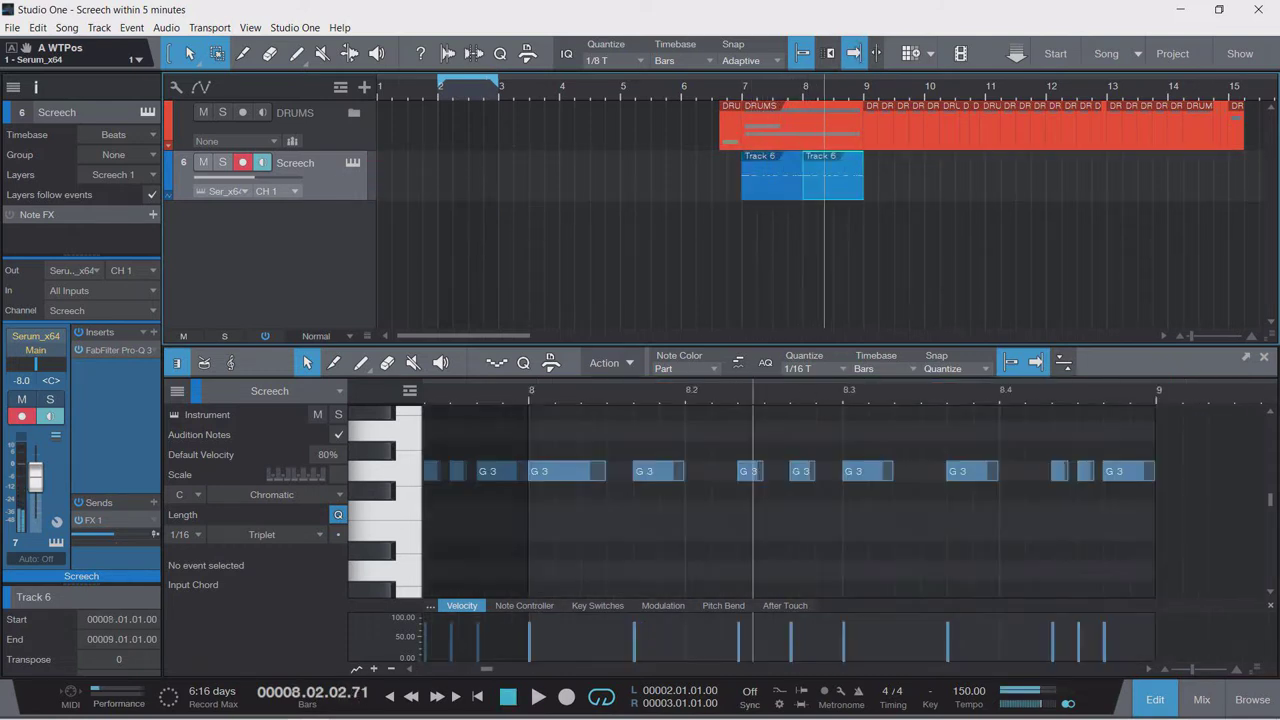
Set a loop over bars 7 to 9 and play the Screech clips with the drums inside it.
{"action": "key", "text": "space"}
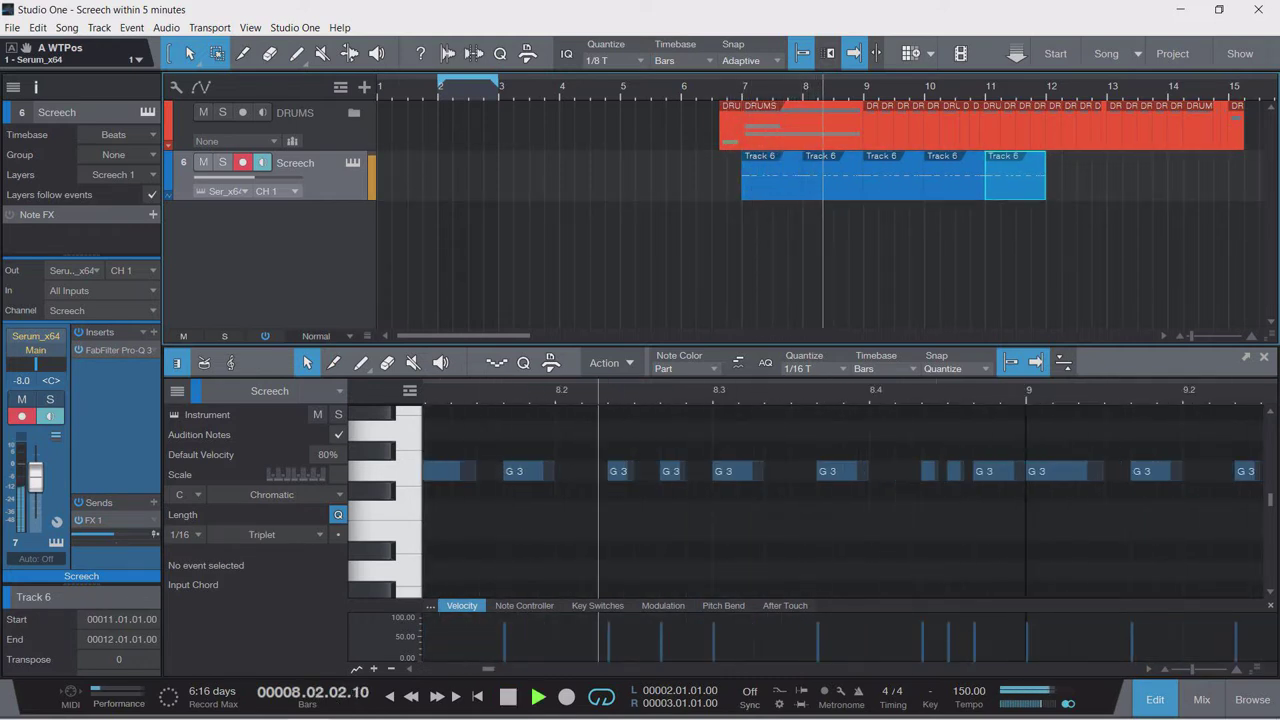
{"action": "key", "text": "space"}
{"action": "left_click", "coordinate": [833, 178]}
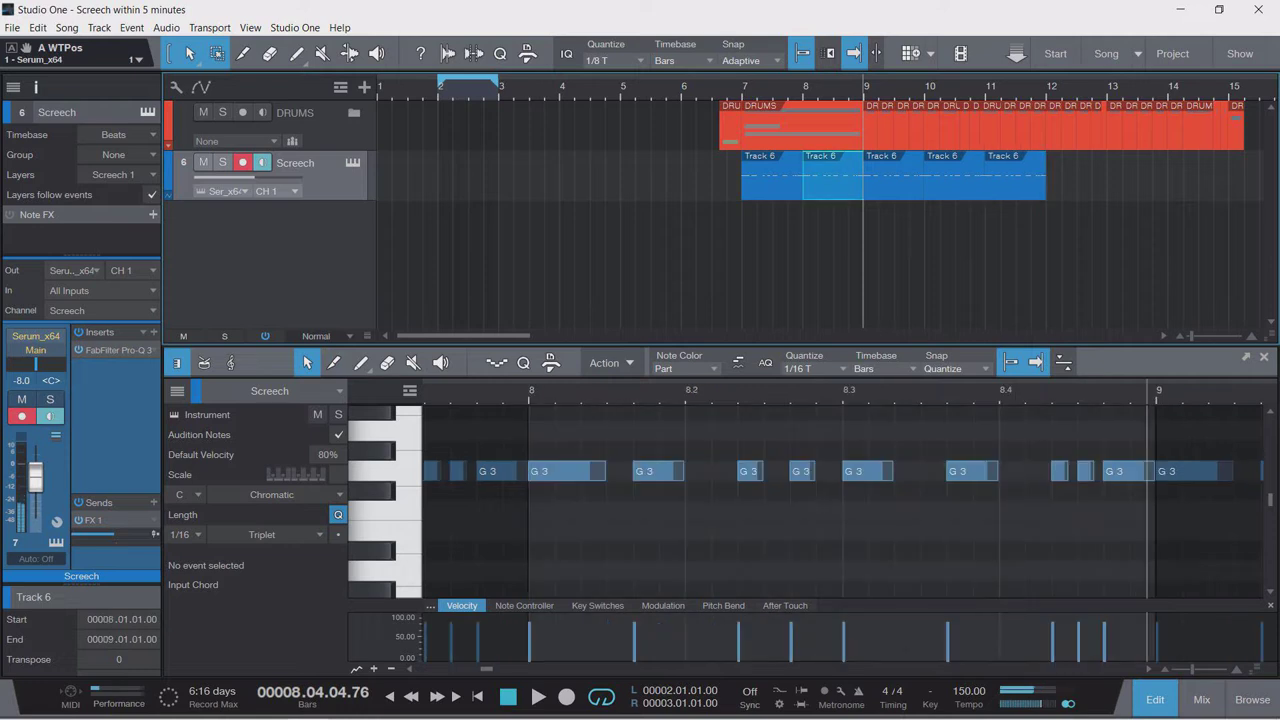
{"action": "left_click_drag", "start_coordinate": [742, 82], "coordinate": [847, 82]}
{"action": "key", "text": "space"}
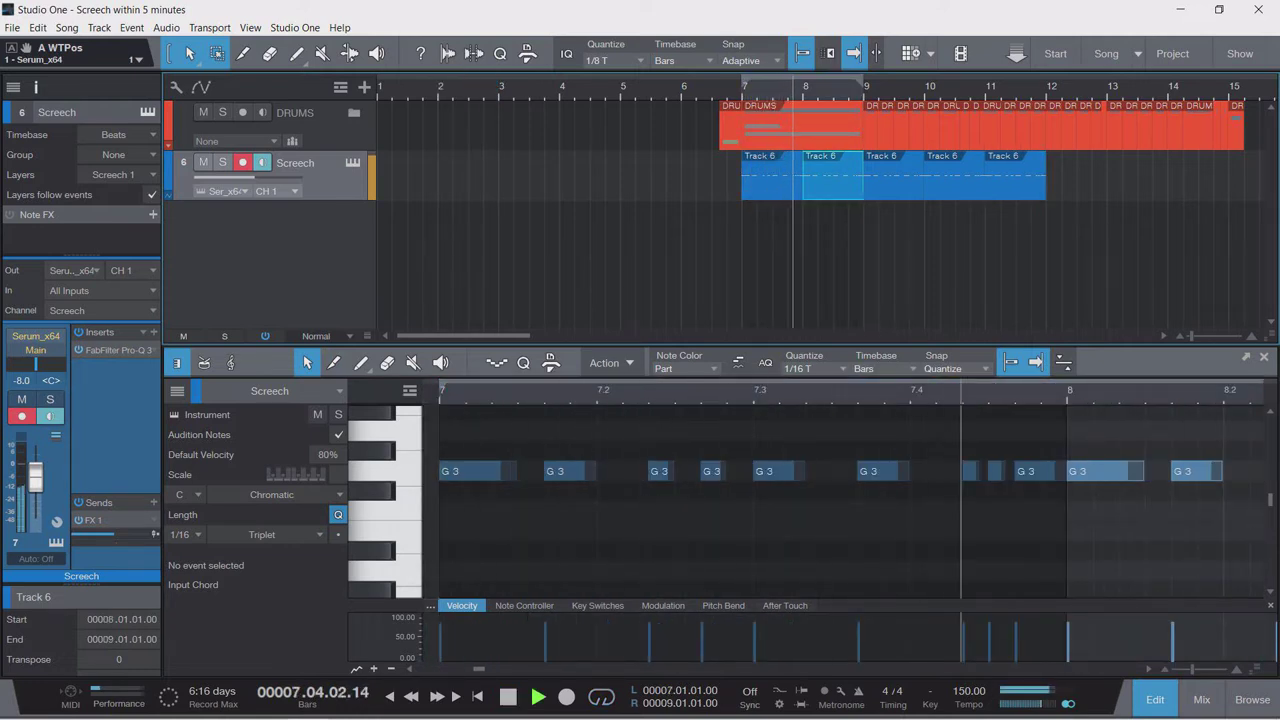
{"action": "key", "text": "slash"}
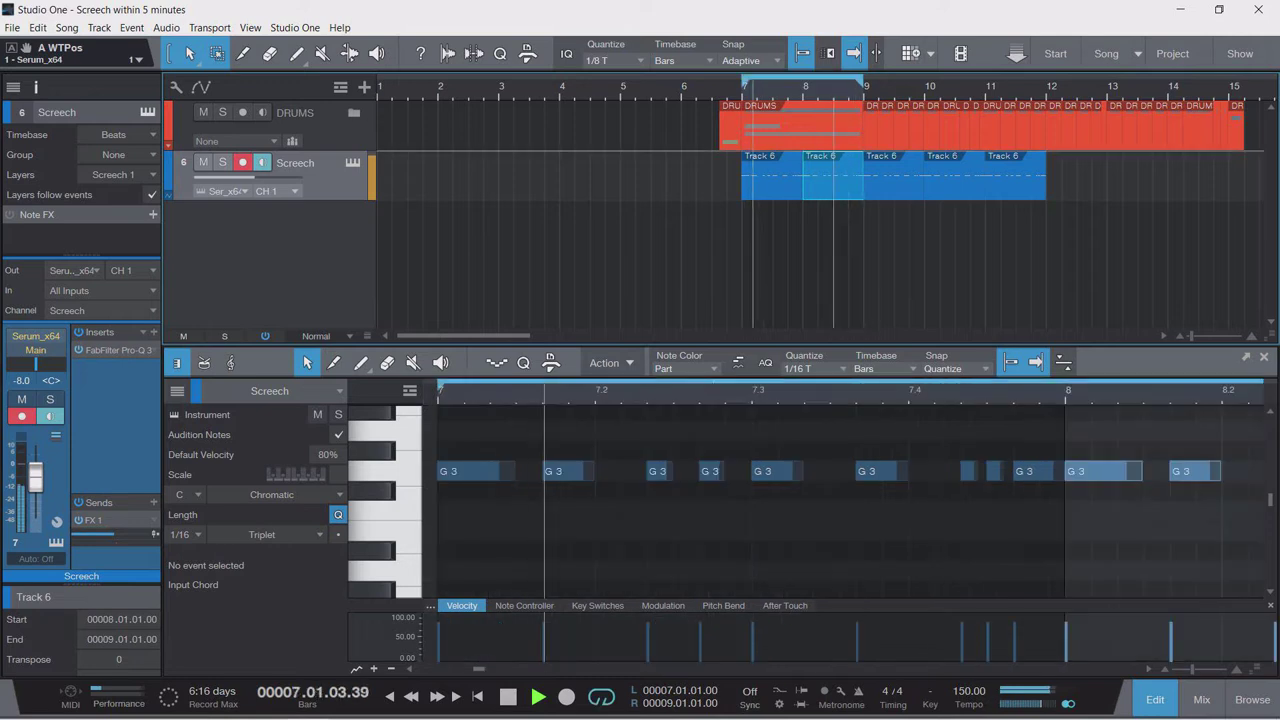
{"action": "key", "text": "space"}
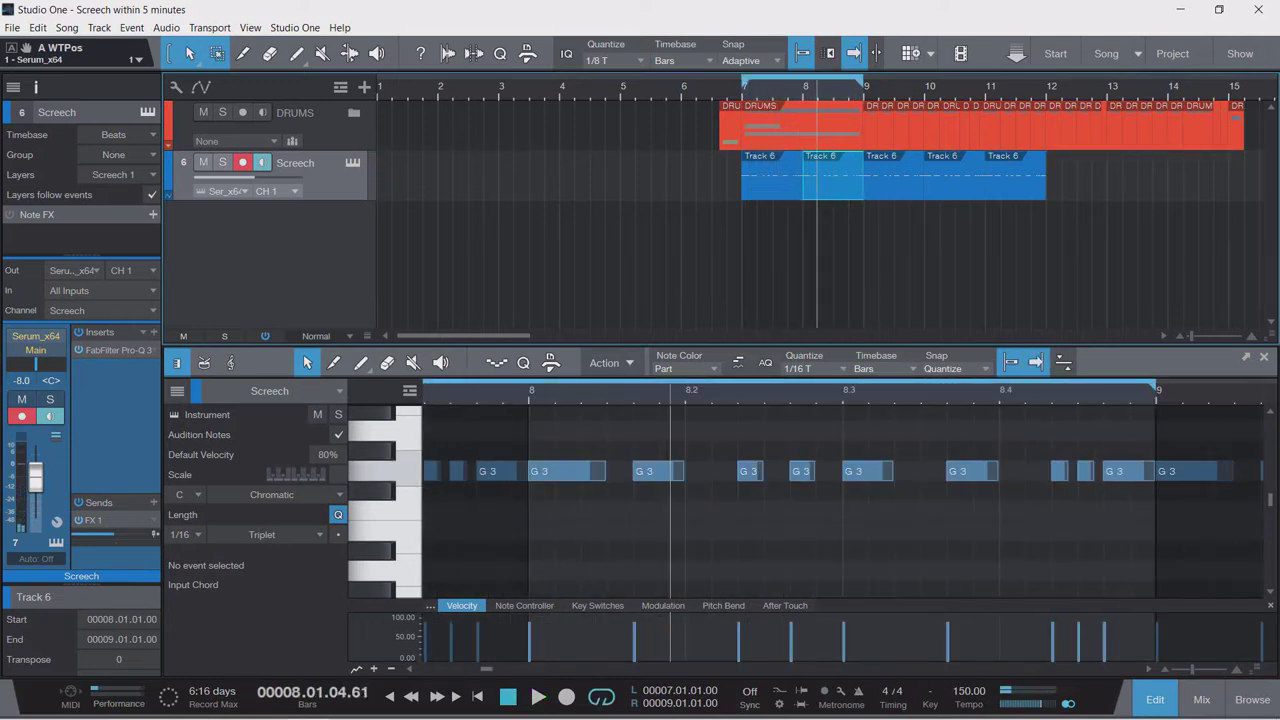
In the bar 8 clip, shorten the G3 note at 8.03.03.67 to 0.67, add a short G3 before it, and play the loop.
{"action": "left_click_drag", "start_coordinate": [972, 472], "coordinate": [925, 472]}
{"action": "double_click", "coordinate": [952, 472]}
{"action": "left_click", "coordinate": [952, 472]}
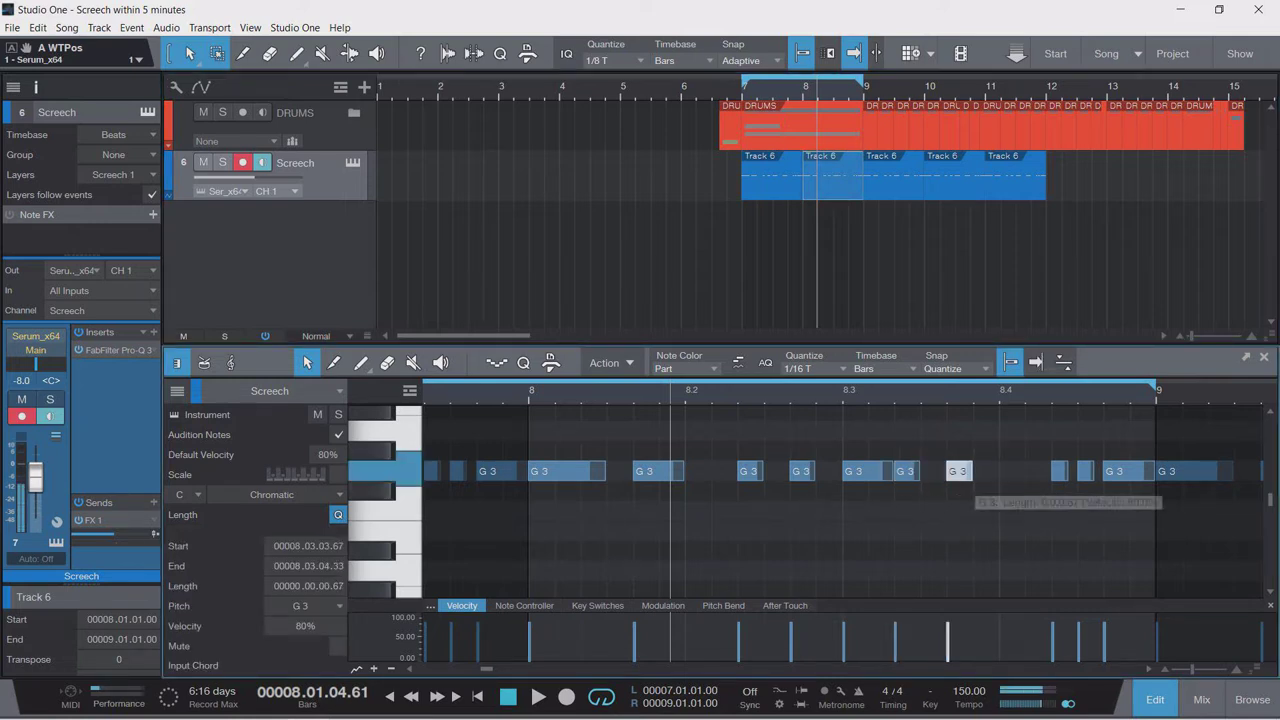
{"action": "key", "text": "space"}
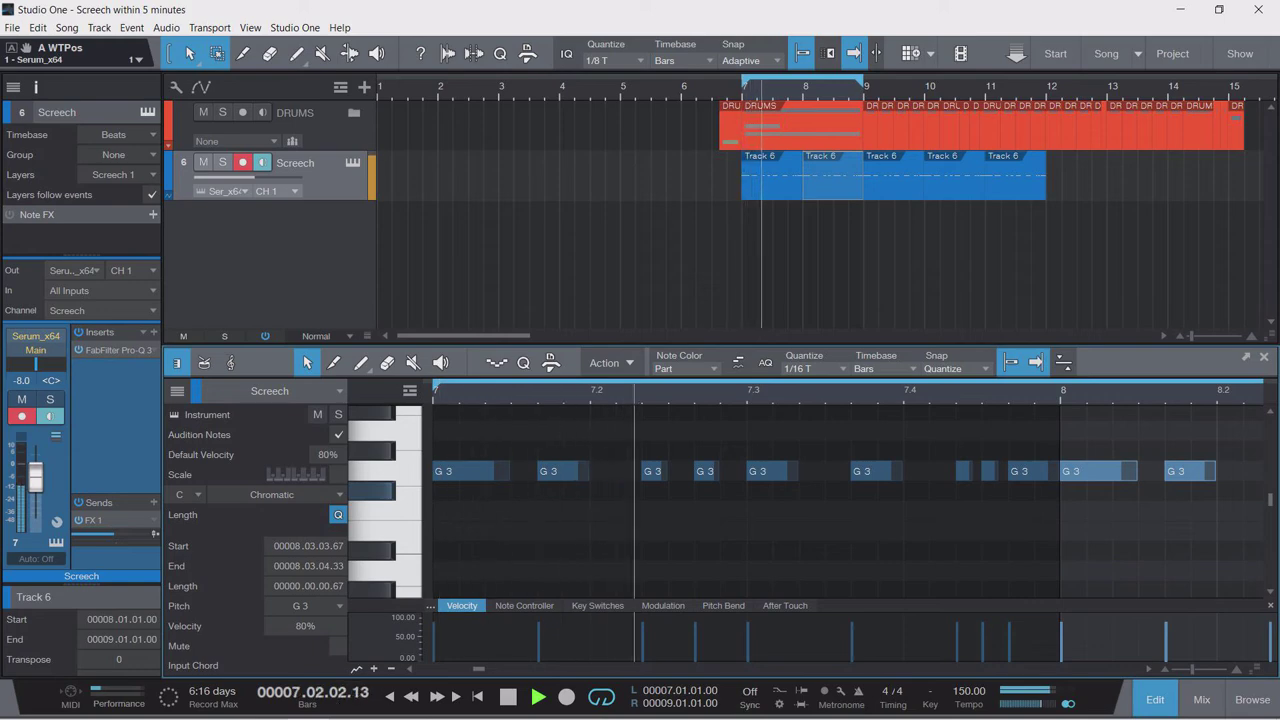
{"action": "scroll", "coordinate": [632, 472], "scroll_direction": "down", "scroll_amount": 5}
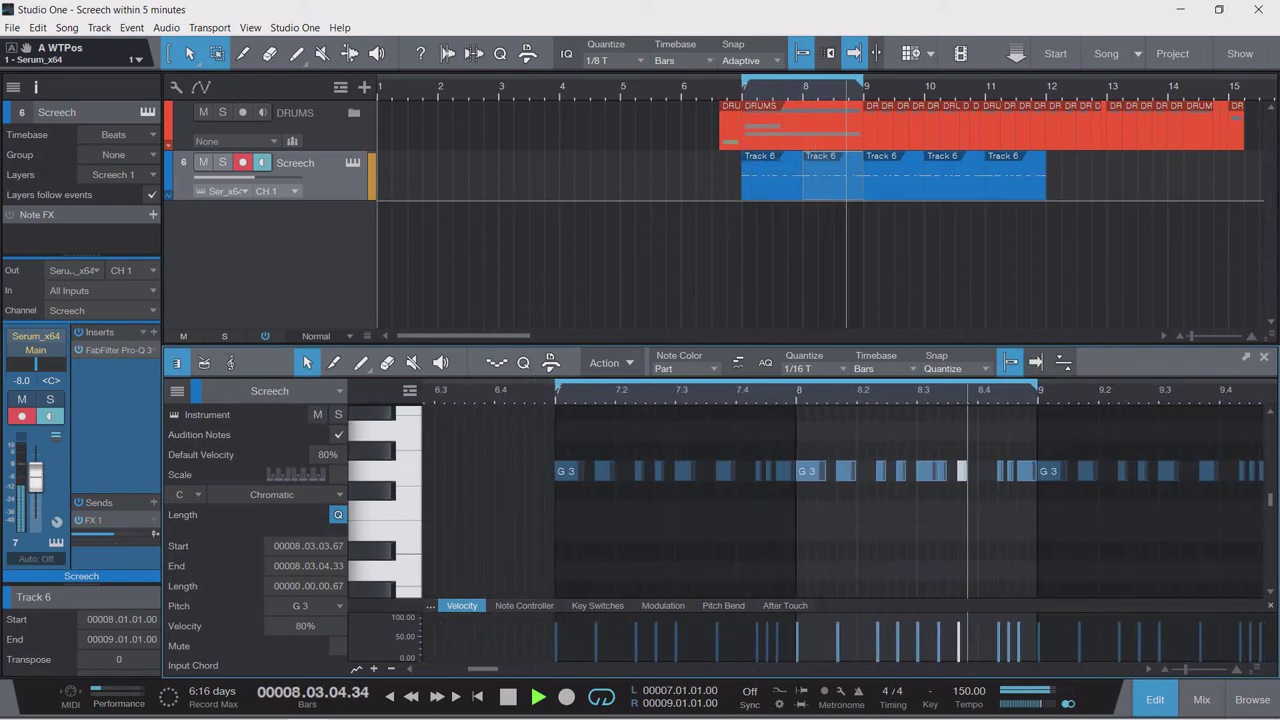
{"action": "key", "text": "space"}
Set Serum's pitch bend range to 12 and -12, show the Screech track's Pitch Bend automation and close Serum.
{"action": "key", "text": "F11"}
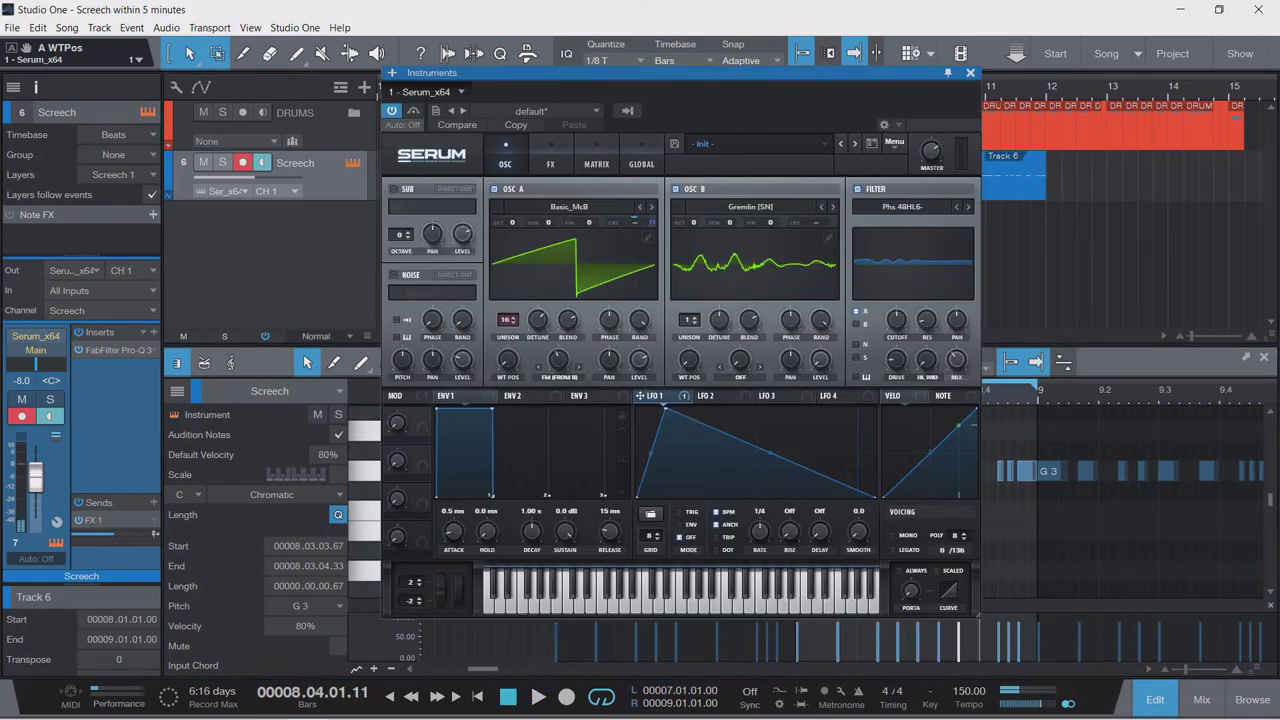
{"action": "left_click_drag", "start_coordinate": [411, 601], "coordinate": [411, 640]}
{"action": "left_click_drag", "start_coordinate": [411, 582], "coordinate": [411, 536]}
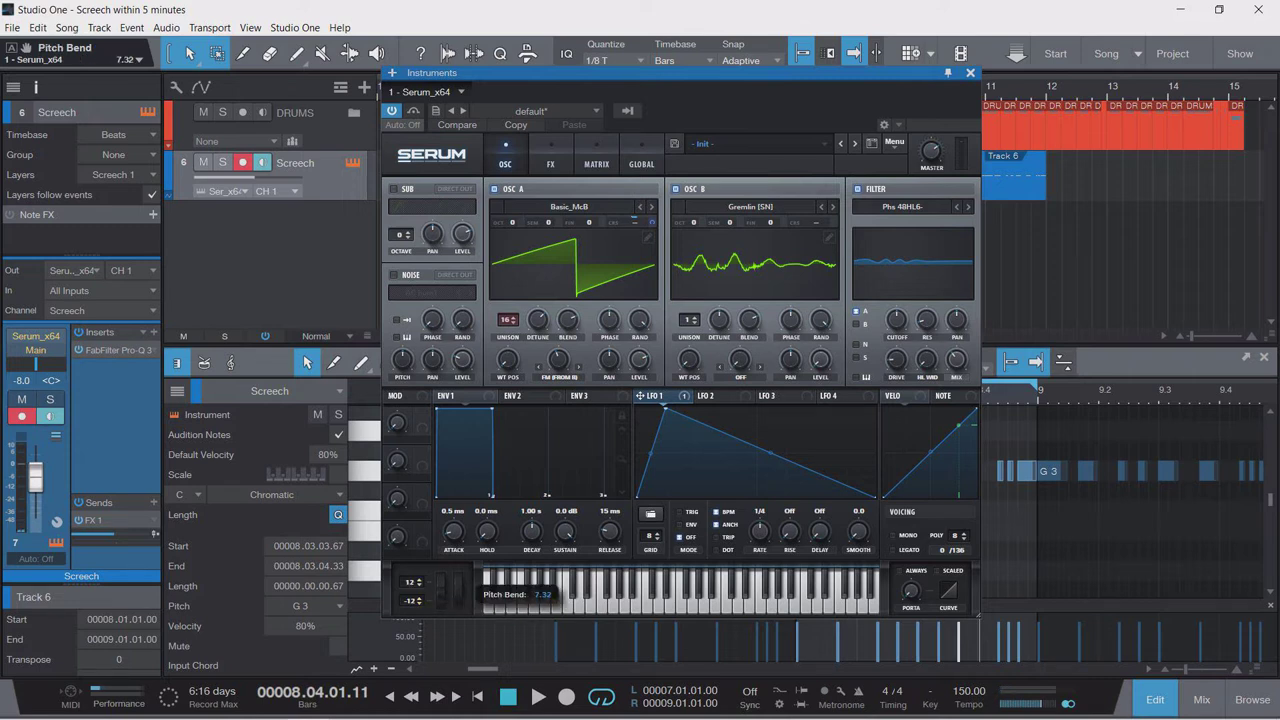
{"action": "key", "text": "a"}
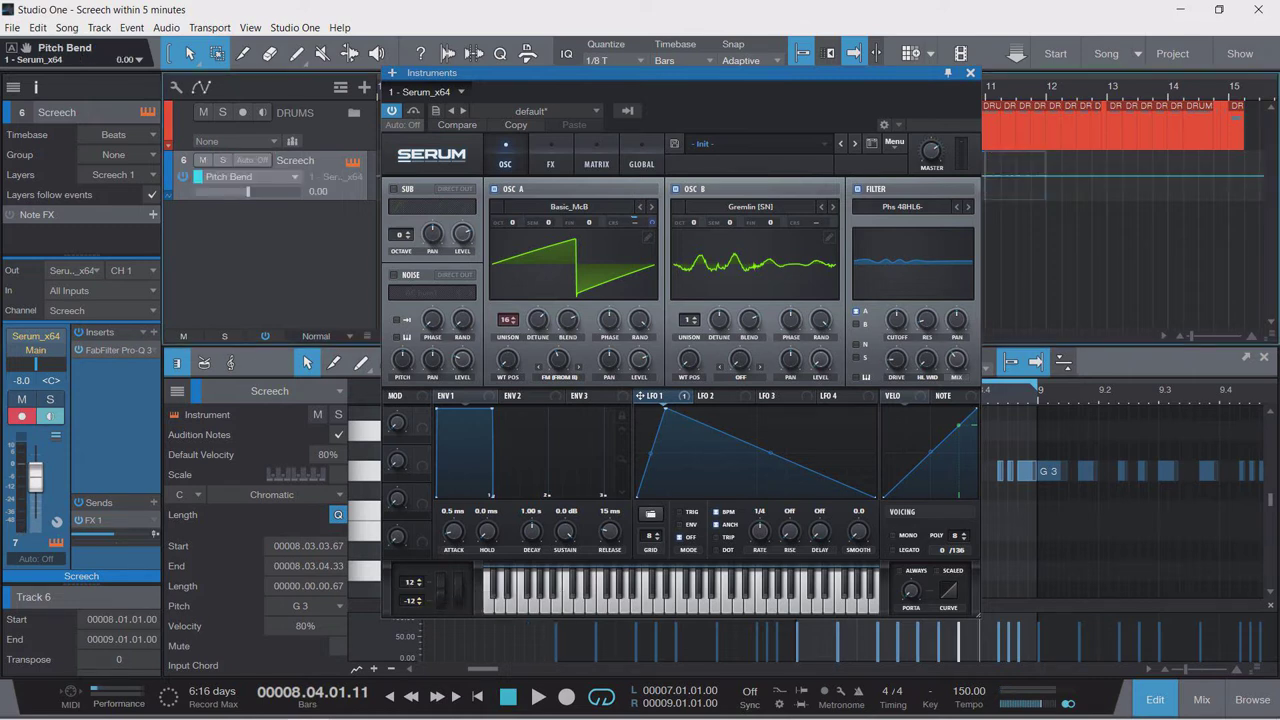
{"action": "key", "text": "Escape"}
Draw a steep downward pitch bend in the first note of bar 7, returning to centre at 7.1.3.02, and play it back.
{"action": "scroll", "coordinate": [790, 88], "scroll_direction": "up", "scroll_amount": 5}
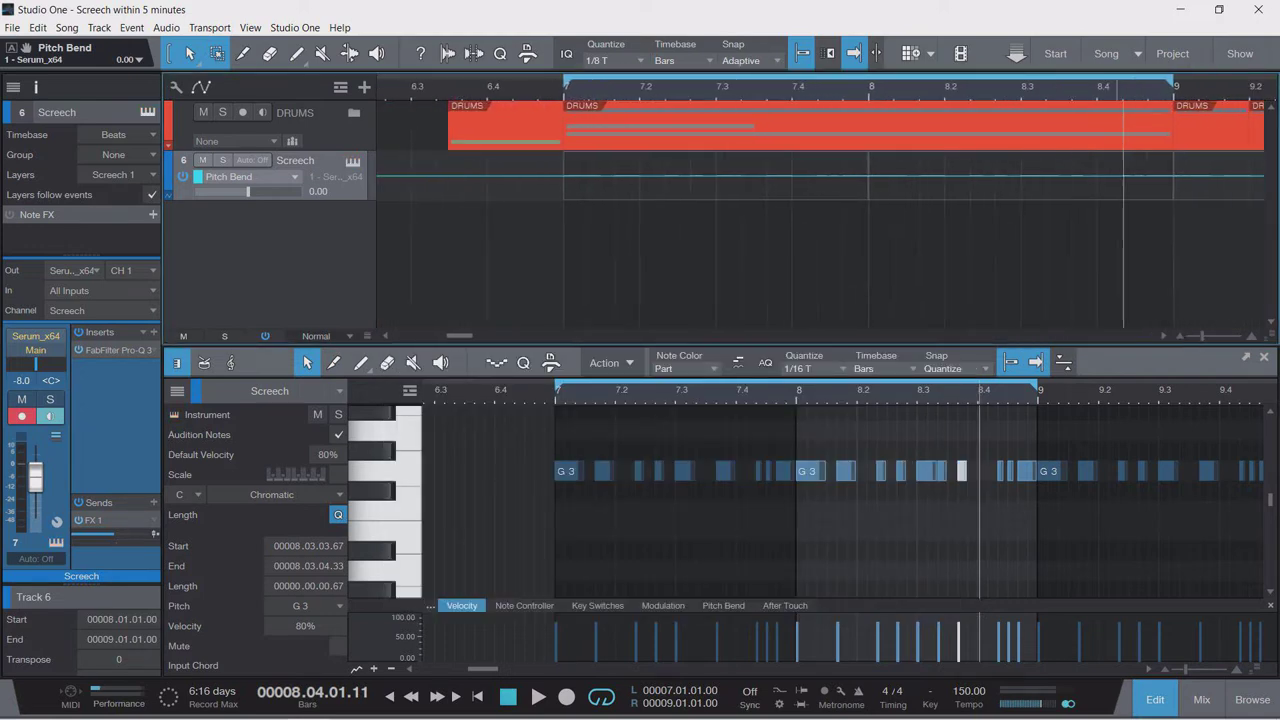
{"action": "scroll", "coordinate": [790, 180], "scroll_direction": "up", "scroll_amount": 1}
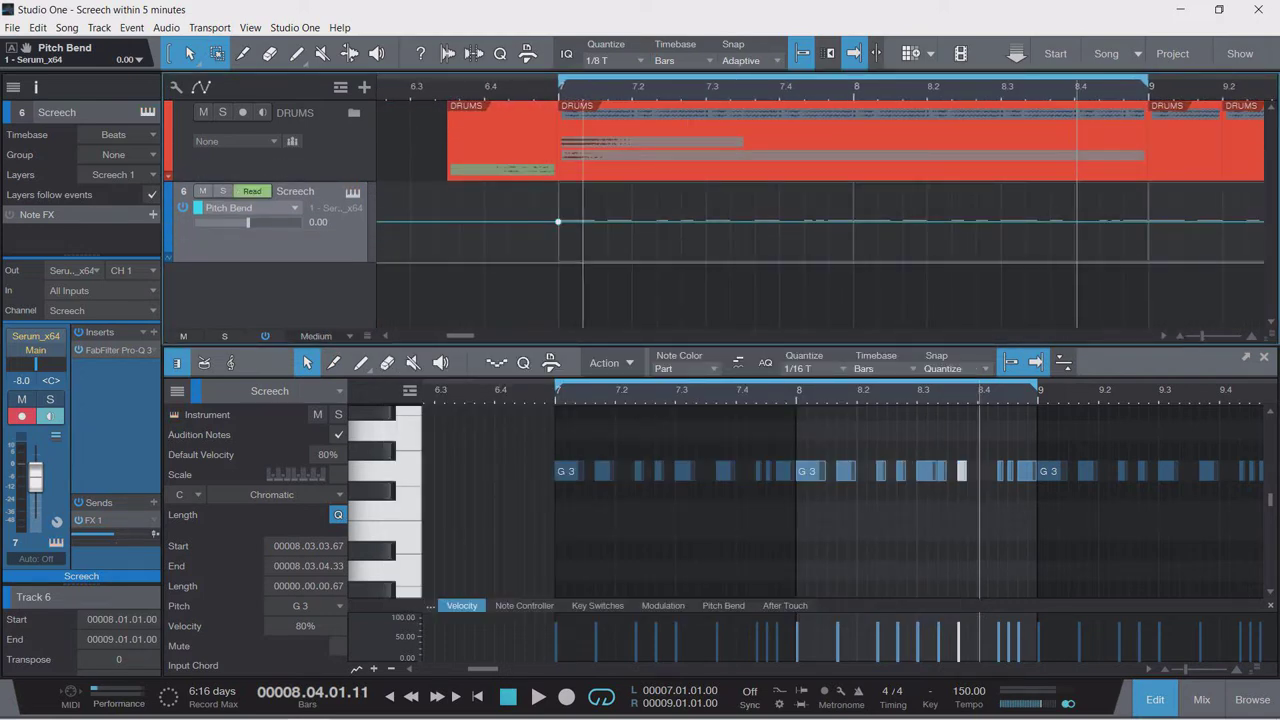
{"action": "mouse_move", "coordinate": [582, 222]}
{"action": "left_mouse_down"}
{"action": "mouse_move", "coordinate": [583, 257]}
{"action": "mouse_move", "coordinate": [606, 246]}
{"action": "mouse_move", "coordinate": [583, 260]}
{"action": "mouse_move", "coordinate": [607, 222]}
{"action": "left_mouse_up"}
{"action": "key", "text": "ctrl+z"}
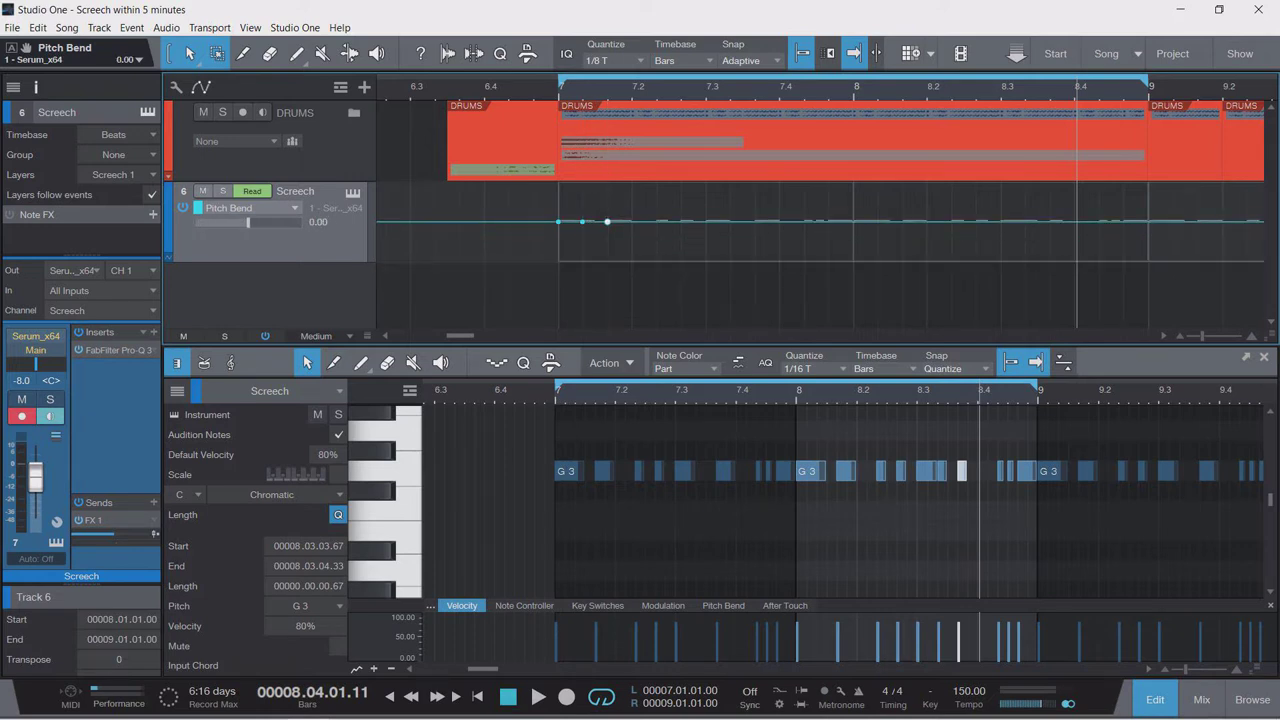
{"action": "scroll", "coordinate": [599, 226], "scroll_direction": "up", "scroll_amount": 6}
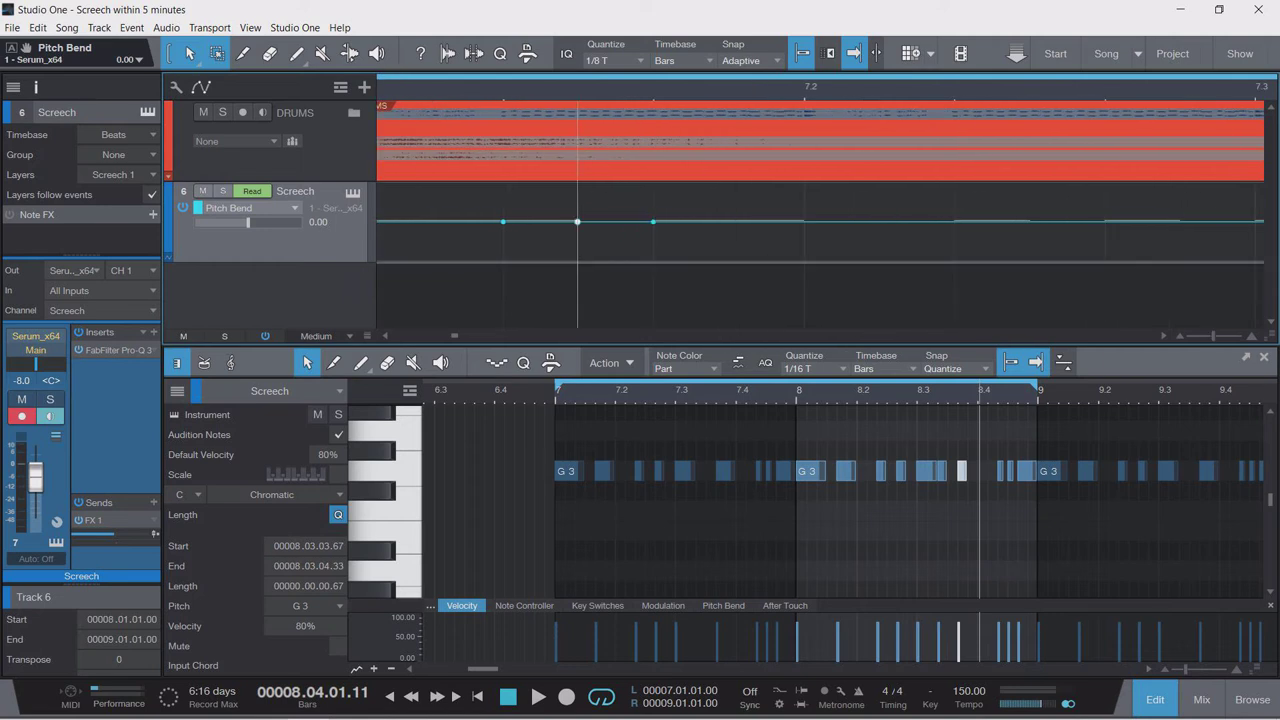
{"action": "mouse_move", "coordinate": [578, 222]}
{"action": "left_mouse_down"}
{"action": "mouse_move", "coordinate": [570, 258]}
{"action": "mouse_move", "coordinate": [601, 226]}
{"action": "mouse_move", "coordinate": [581, 222]}
{"action": "left_mouse_up"}
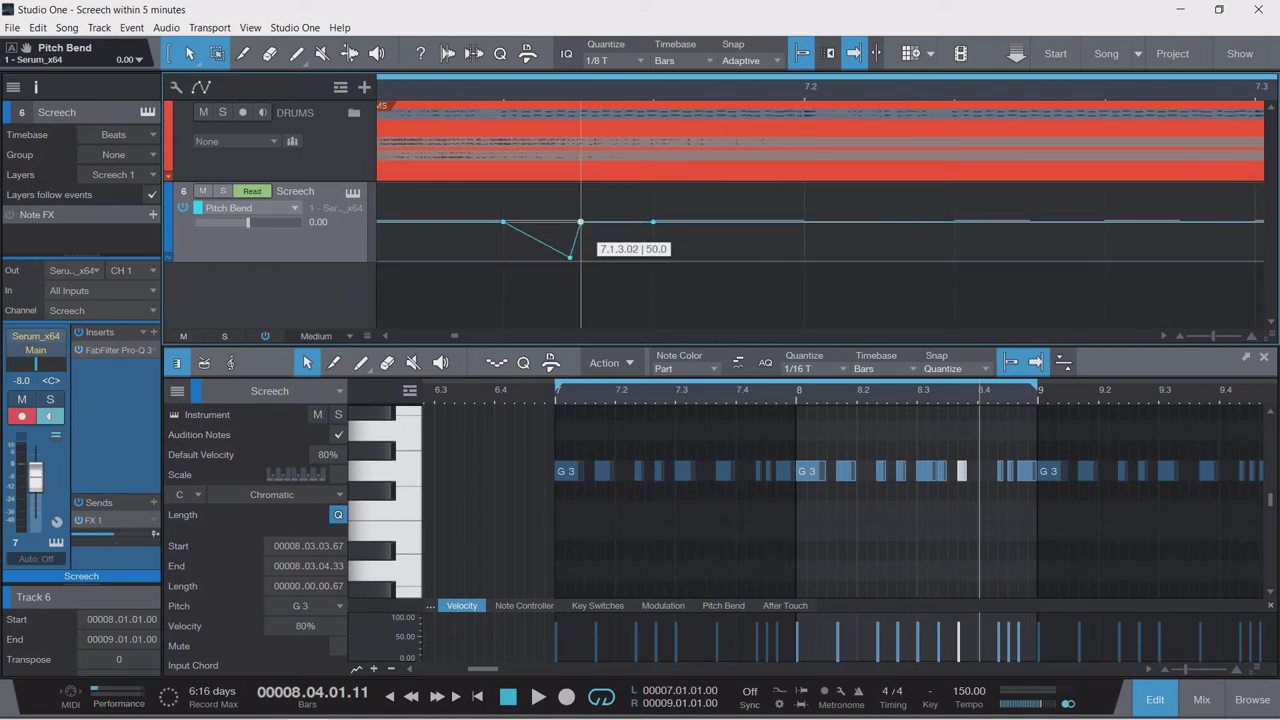
{"action": "key", "text": "space"}
{"action": "scroll", "coordinate": [581, 222], "scroll_direction": "down", "scroll_amount": 3}
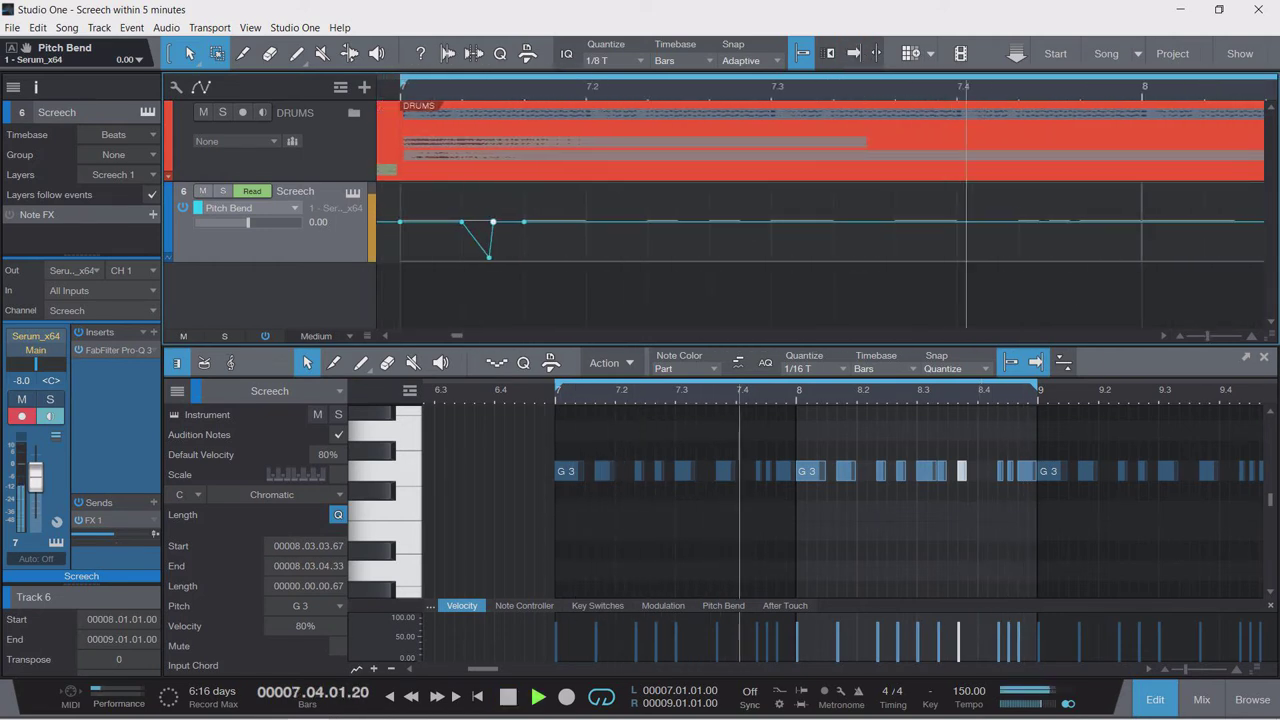
{"action": "scroll", "coordinate": [553, 224], "scroll_direction": "down", "scroll_amount": 3}
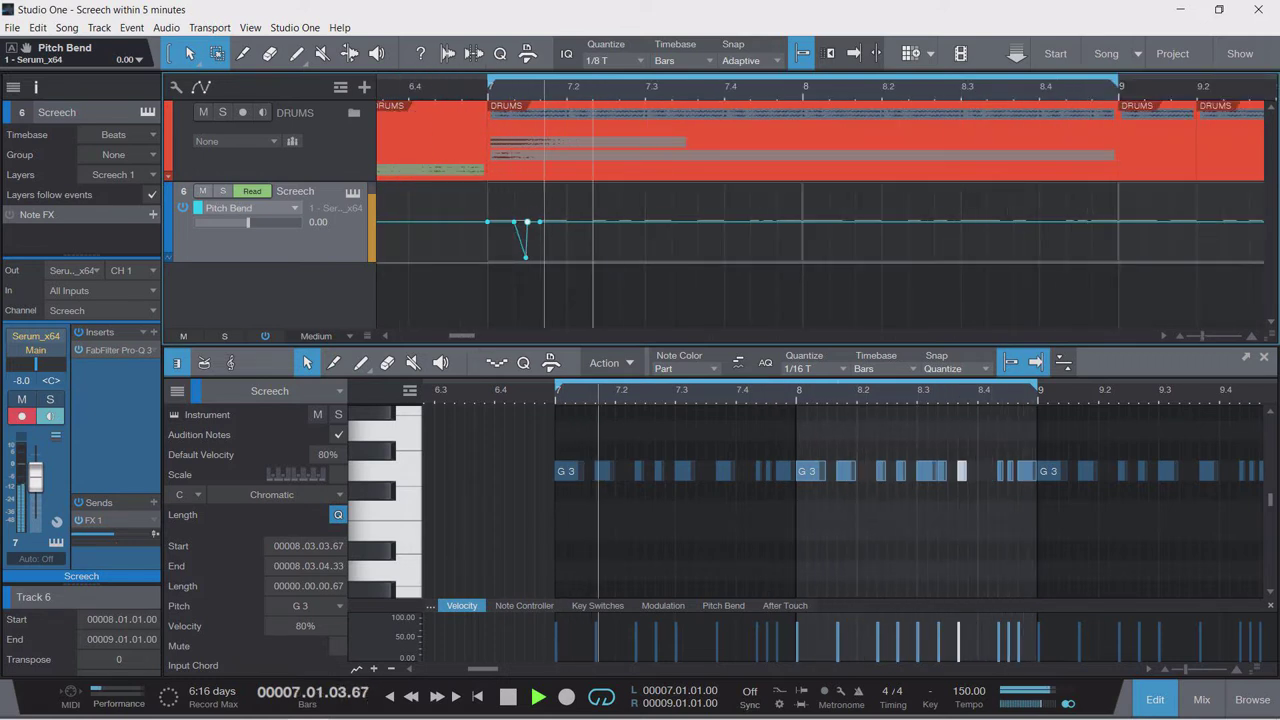
{"action": "key", "text": "space"}
Add a slight downward pitch bend at the note on beat 7.3, audition it and hide the Pitch Bend automation.
{"action": "key", "text": "f"}
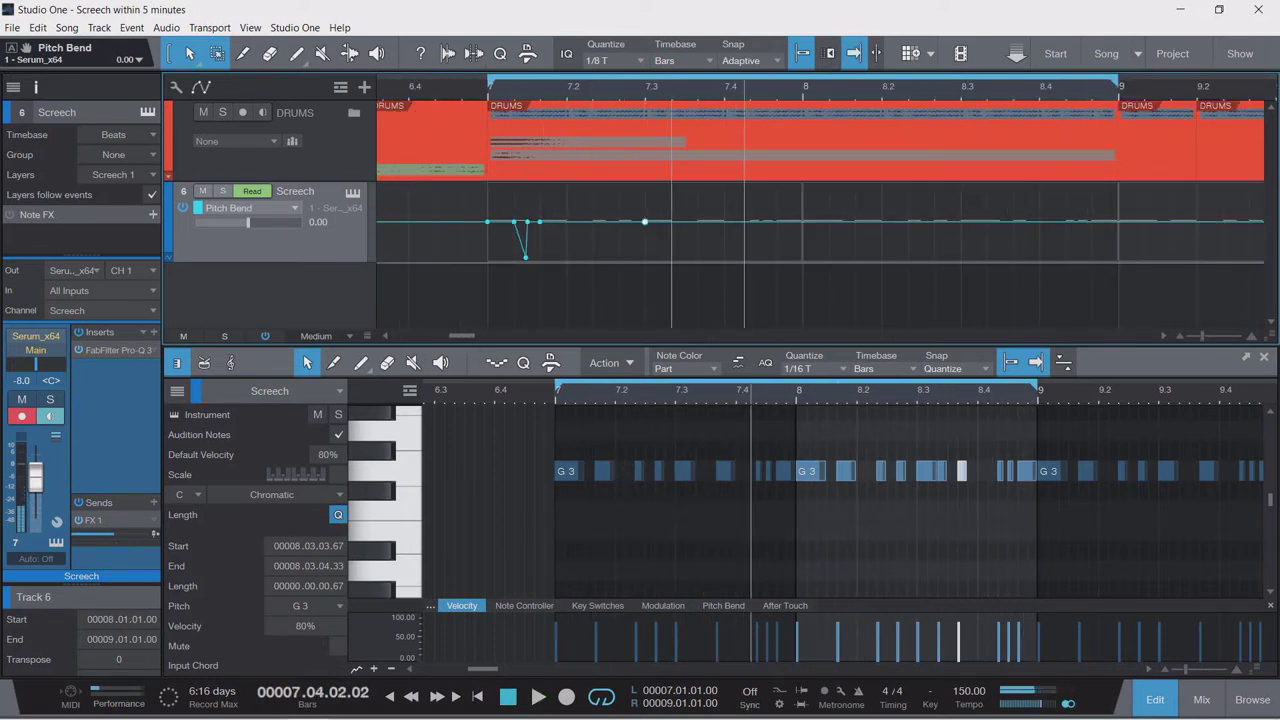
{"action": "mouse_move", "coordinate": [671, 221]}
{"action": "left_mouse_down"}
{"action": "mouse_move", "coordinate": [665, 211]}
{"action": "mouse_move", "coordinate": [671, 220]}
{"action": "left_mouse_up"}
{"action": "key", "text": "space"}
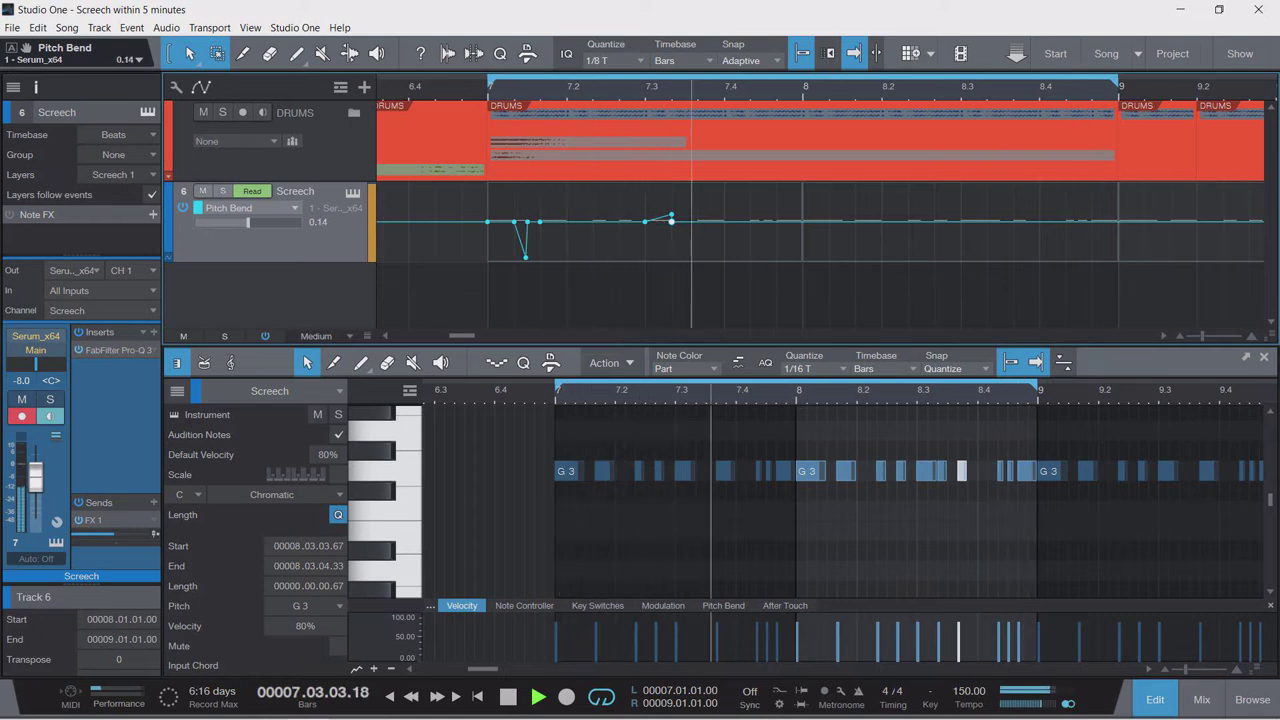
{"action": "left_click_drag", "start_coordinate": [671, 215], "coordinate": [671, 227]}
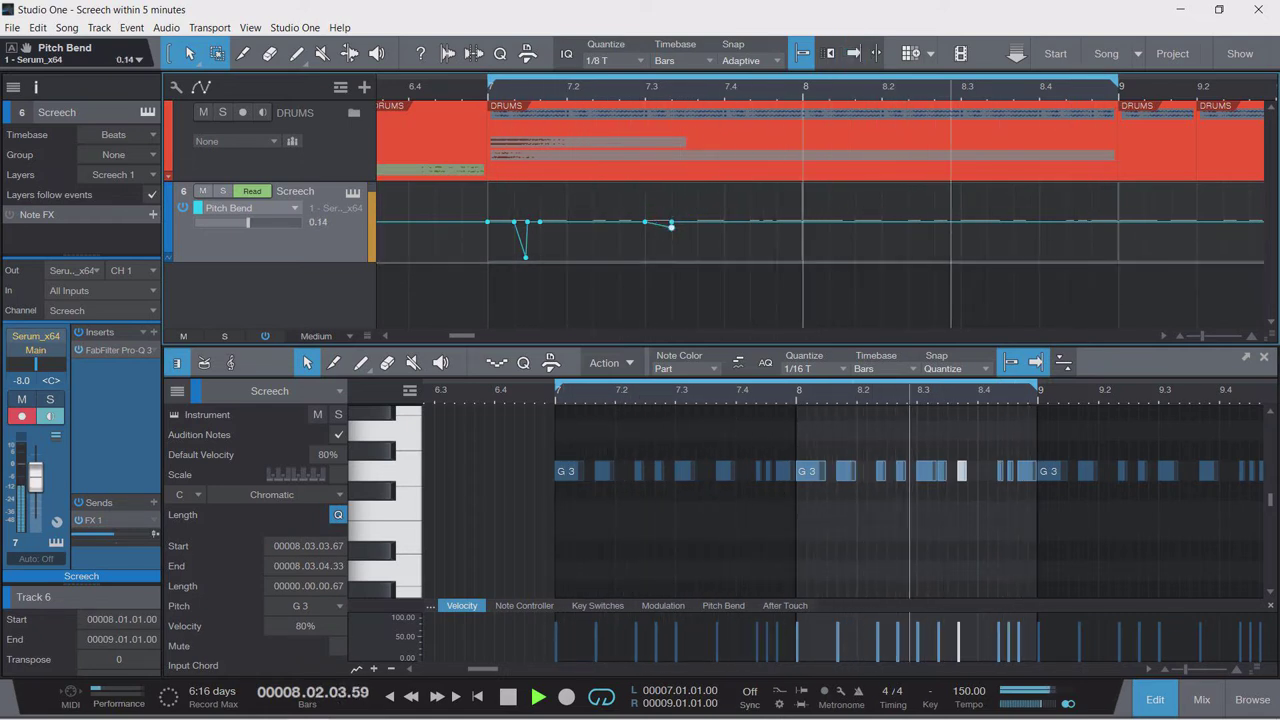
{"action": "key", "text": "a"}
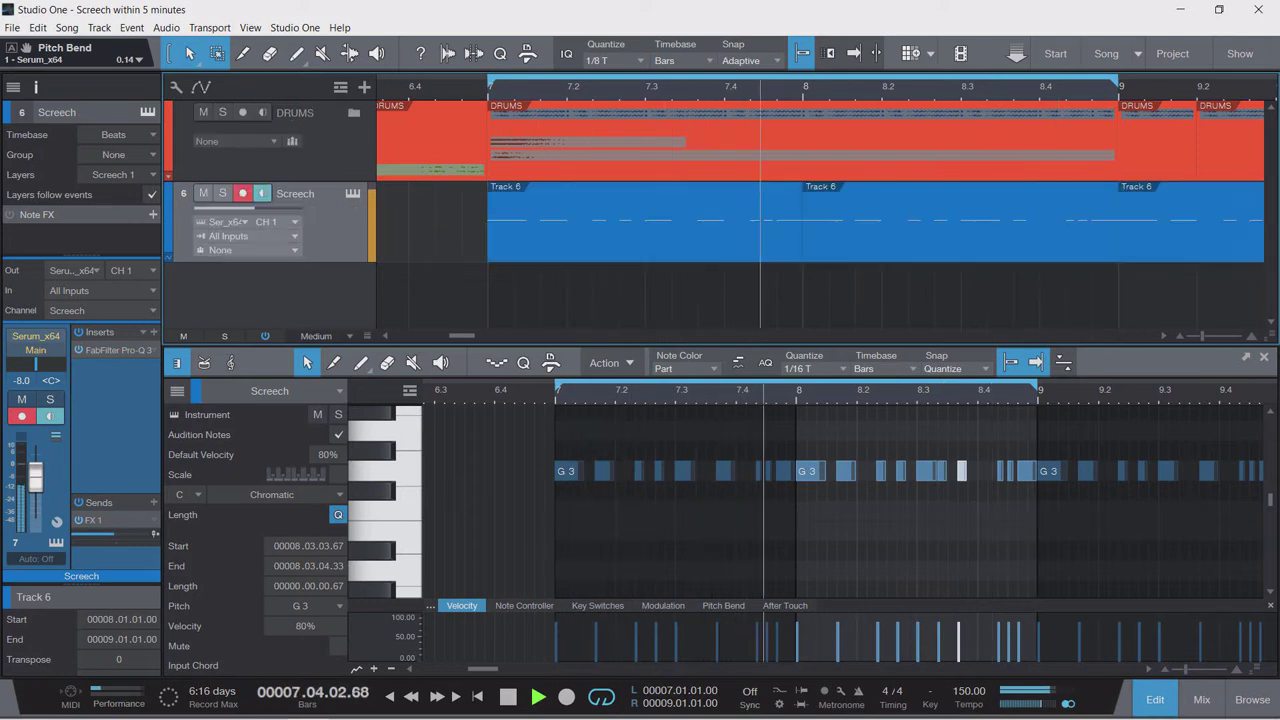
Delete the first note of the bar 8 clip after trying it shortened to 1.33 and raised to A3.
{"action": "double_click", "coordinate": [940, 228]}
{"action": "key", "text": "space"}
{"action": "key", "text": "space"}
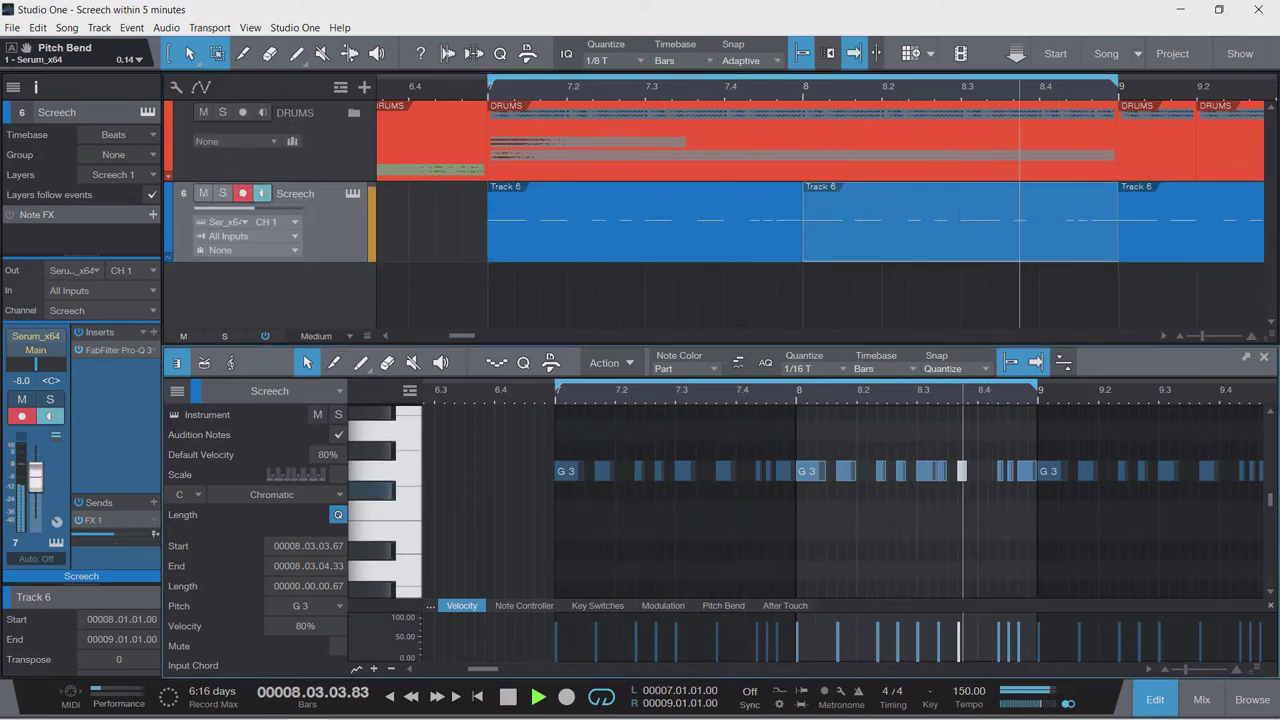
{"action": "mouse_move", "coordinate": [824, 472]}
{"action": "left_mouse_down"}
{"action": "mouse_move", "coordinate": [835, 472]}
{"action": "mouse_move", "coordinate": [816, 473]}
{"action": "left_mouse_up"}
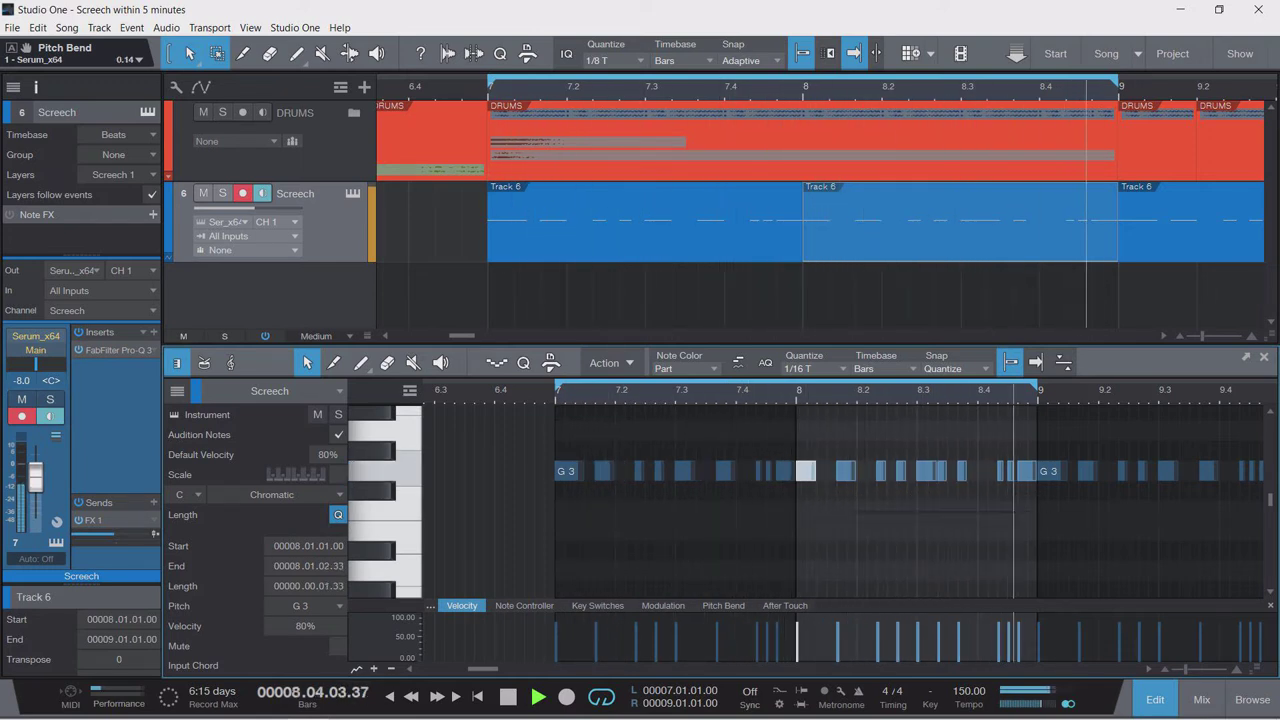
{"action": "left_click_drag", "start_coordinate": [806, 471], "coordinate": [806, 431]}
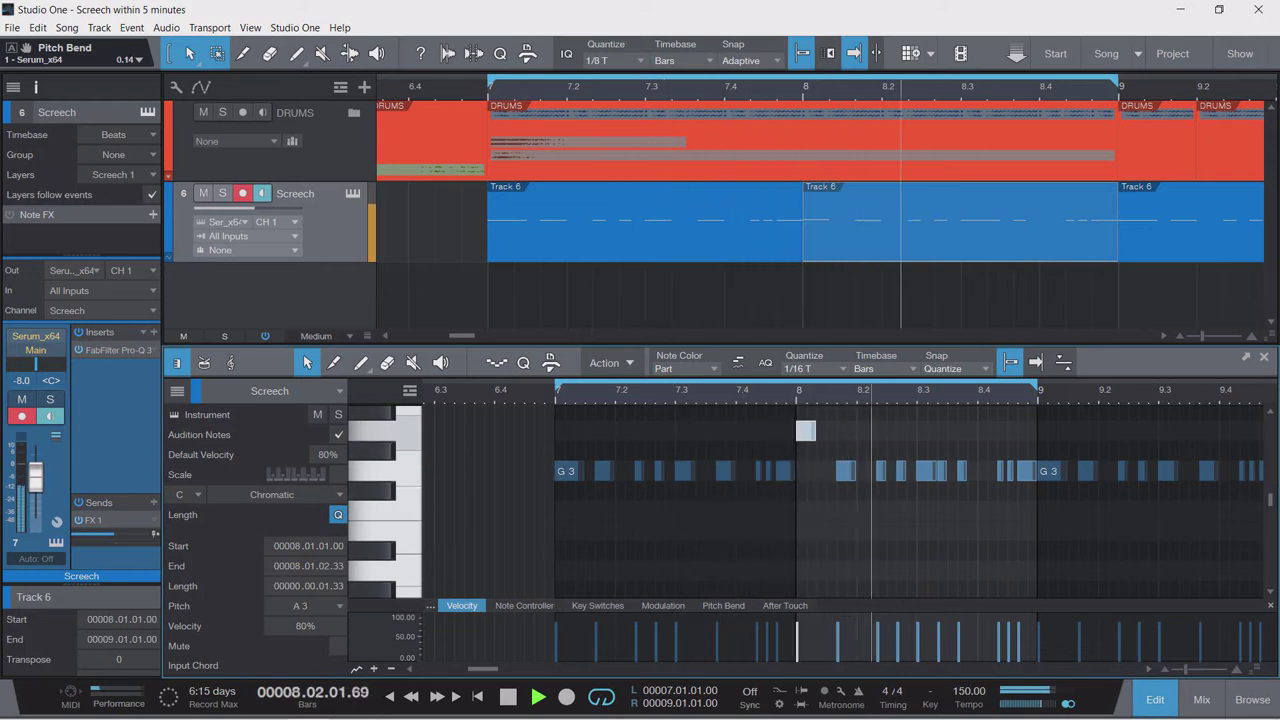
{"action": "key", "text": "Delete"}
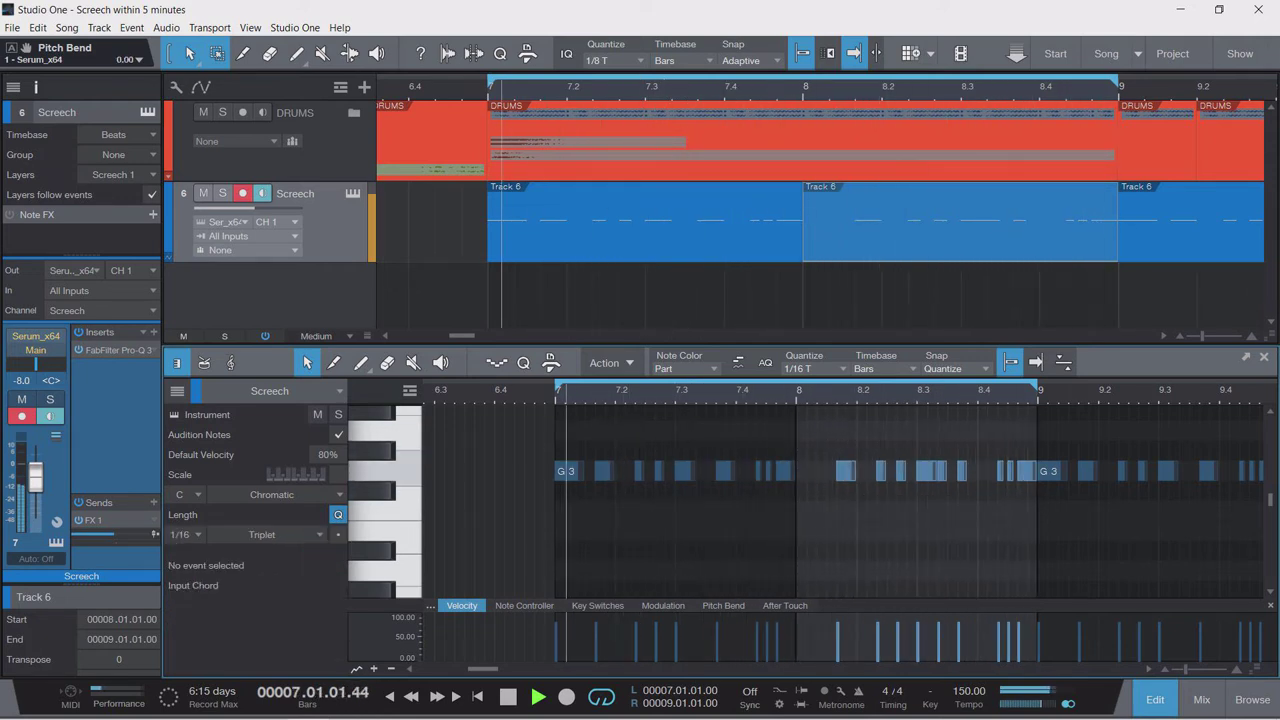
Place G3 notes at 8.01.02.33 and 8.02.01.00 in the bar 8 clip, with the second one 0.67 long, and stop playback.
{"action": "mouse_move", "coordinate": [846, 471]}
{"action": "left_mouse_down"}
{"action": "mouse_move", "coordinate": [826, 471]}
{"action": "mouse_move", "coordinate": [856, 472]}
{"action": "left_mouse_up"}
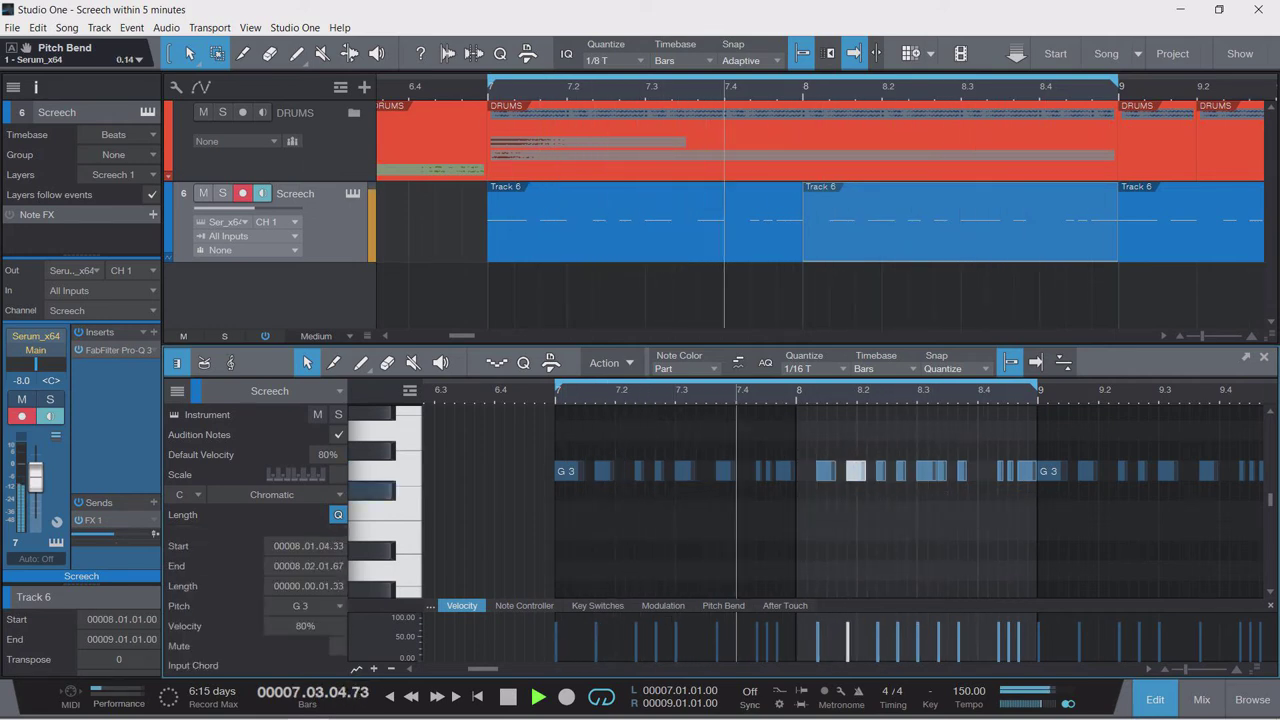
{"action": "double_click", "coordinate": [860, 472]}
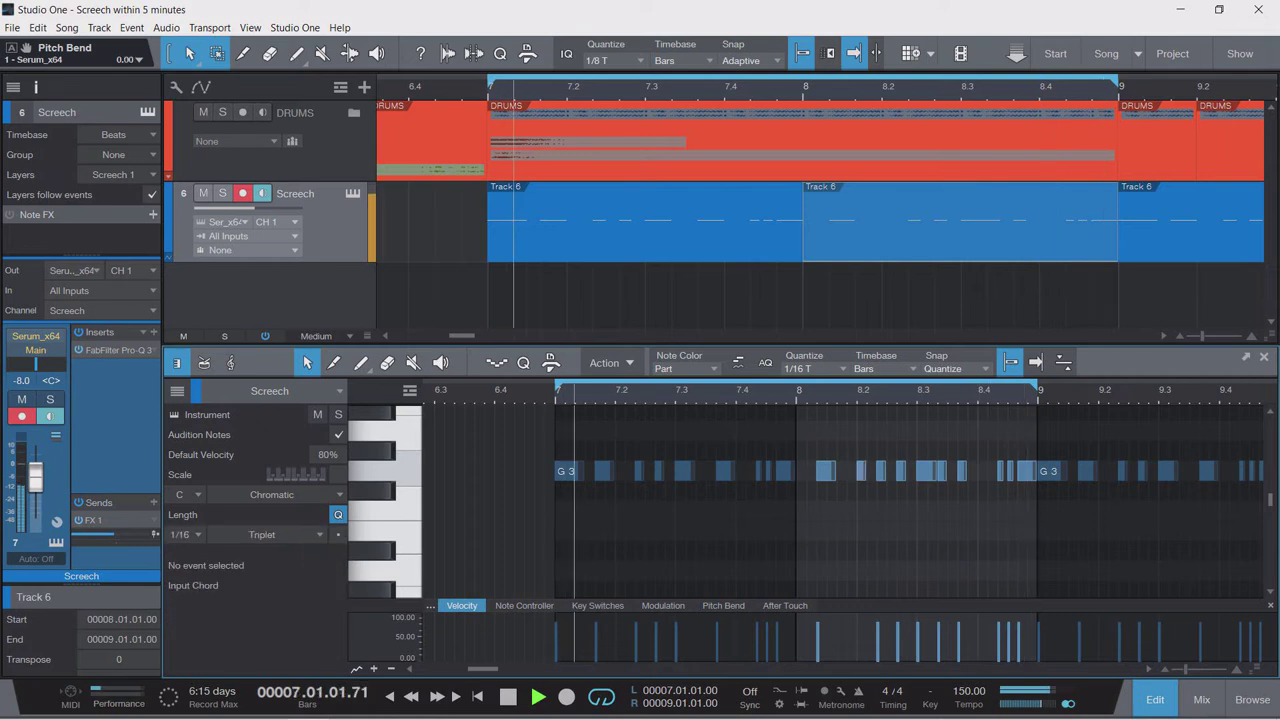
{"action": "double_click", "coordinate": [860, 472]}
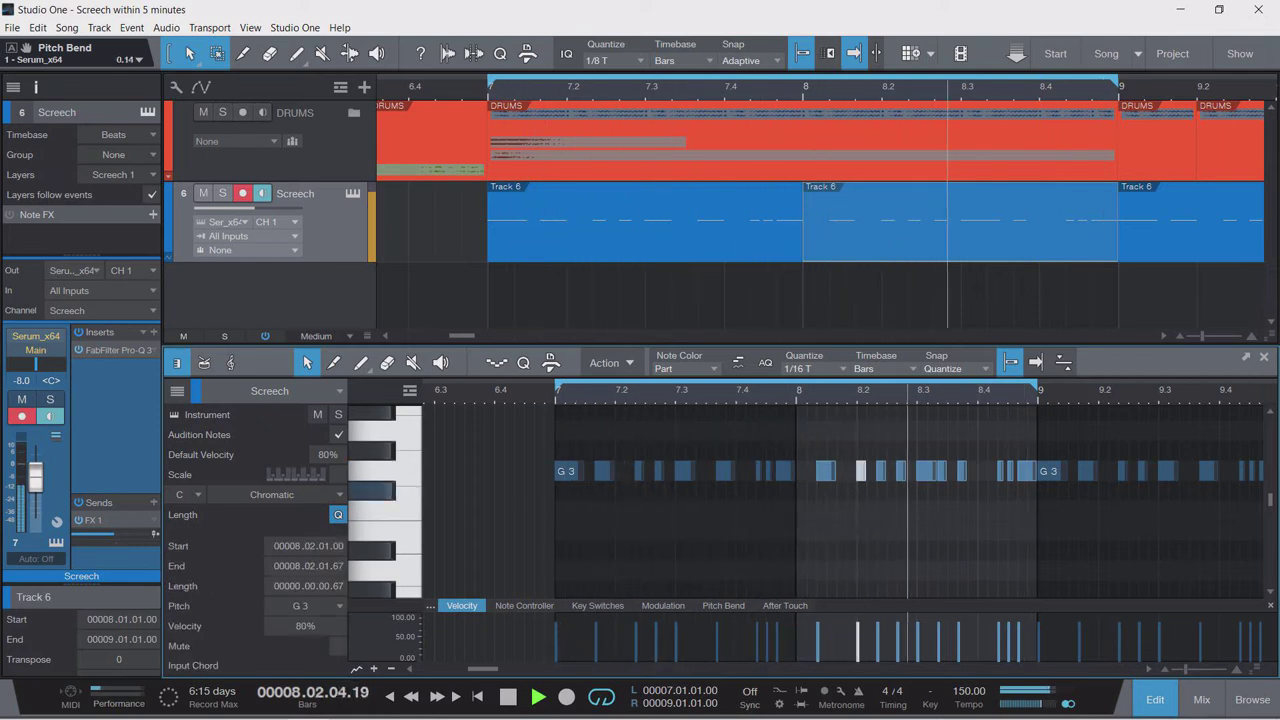
{"action": "key", "text": "space"}
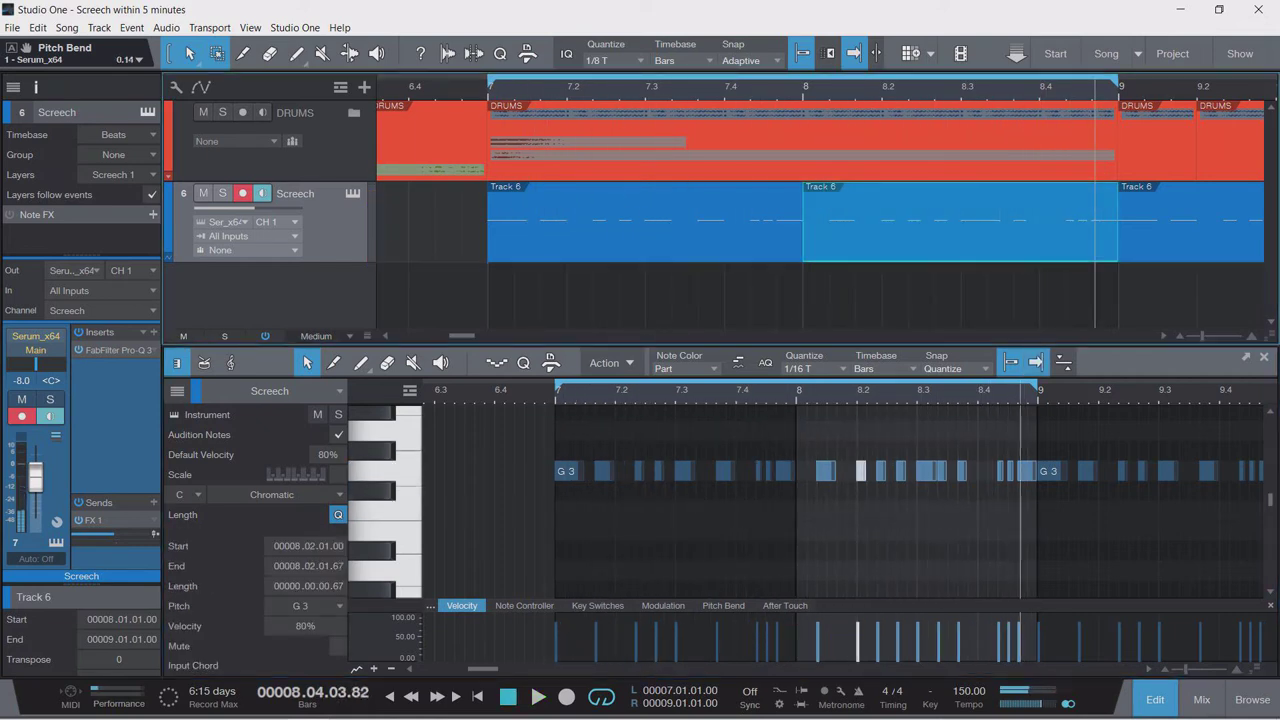
Insert Kickstart-64bit on the Screech channel, set its mix to 68% during playback and close the plug-in.
{"action": "left_click", "coordinate": [153, 332]}
{"action": "type", "text": "ki"}
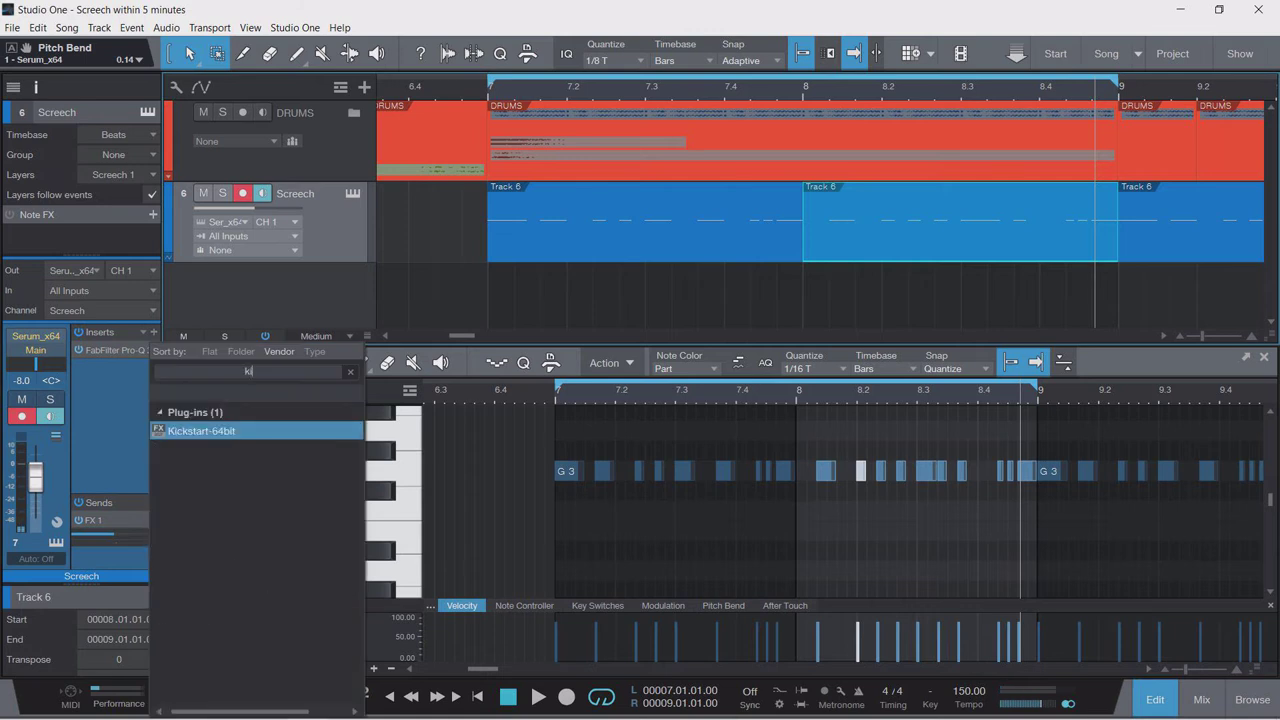
{"action": "key", "text": "Return"}
{"action": "key", "text": "space"}
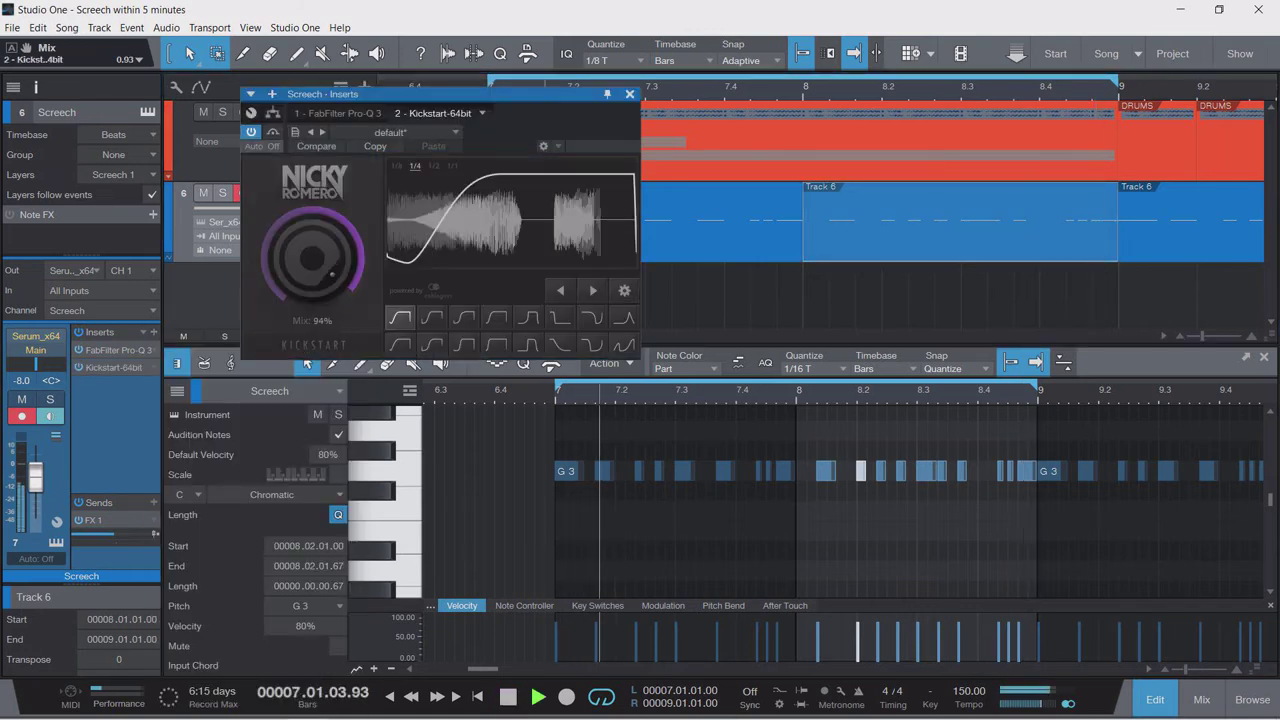
{"action": "left_click_drag", "start_coordinate": [313, 258], "coordinate": [313, 278]}
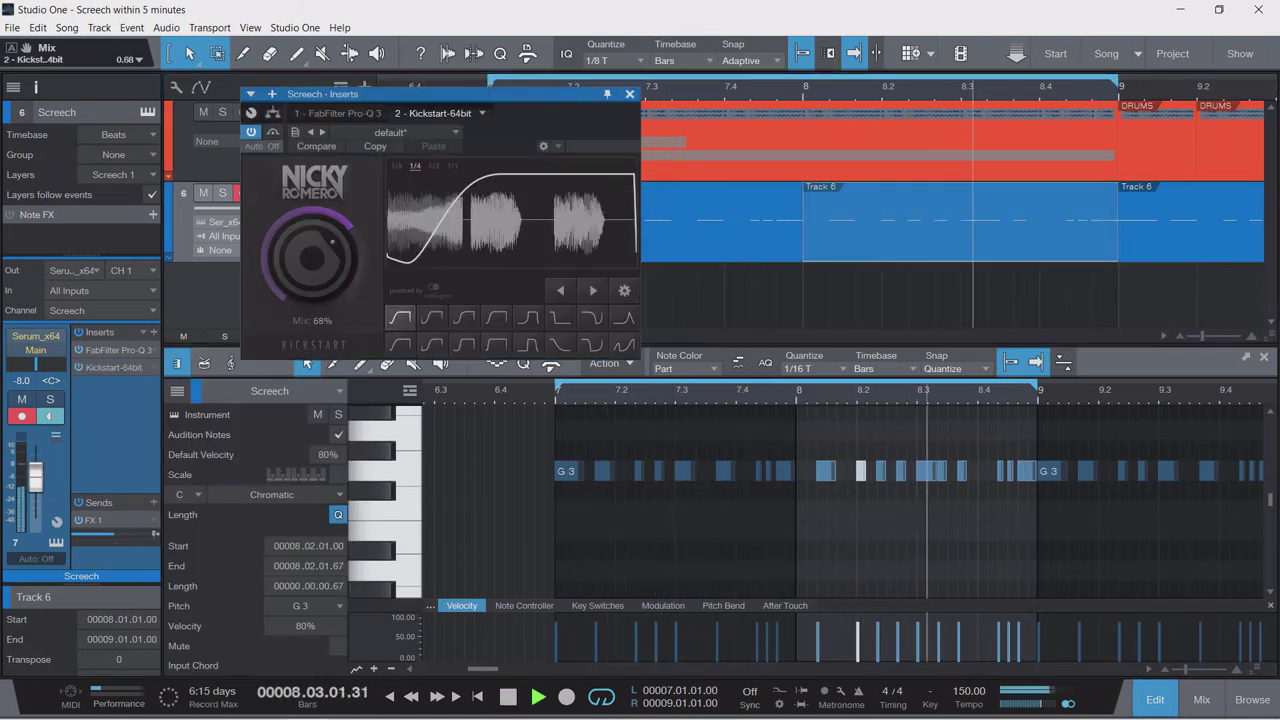
{"action": "left_click", "coordinate": [629, 94]}
Delete the short G3 note at 8.02.01.00 and lengthen the note at 8.01.02.33 to 2.67.
{"action": "double_click", "coordinate": [861, 471]}
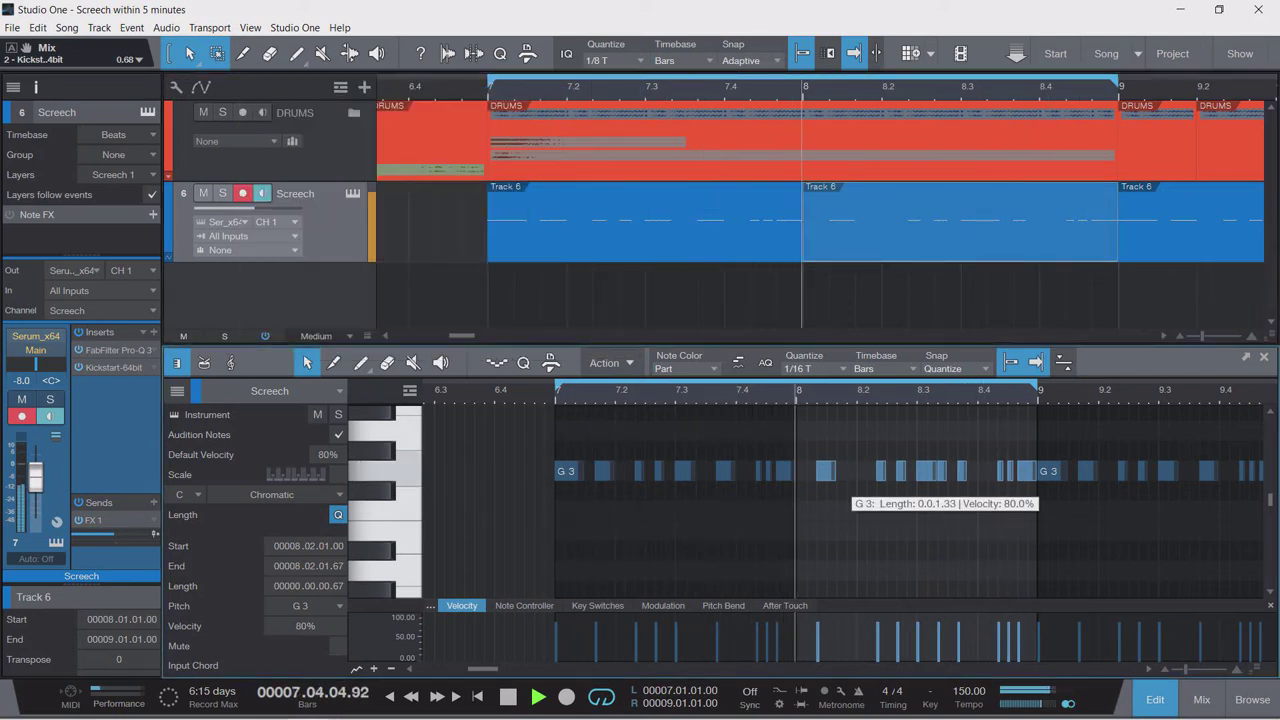
{"action": "mouse_move", "coordinate": [835, 471]}
{"action": "left_mouse_down"}
{"action": "mouse_move", "coordinate": [884, 471]}
{"action": "mouse_move", "coordinate": [856, 471]}
{"action": "left_mouse_up"}
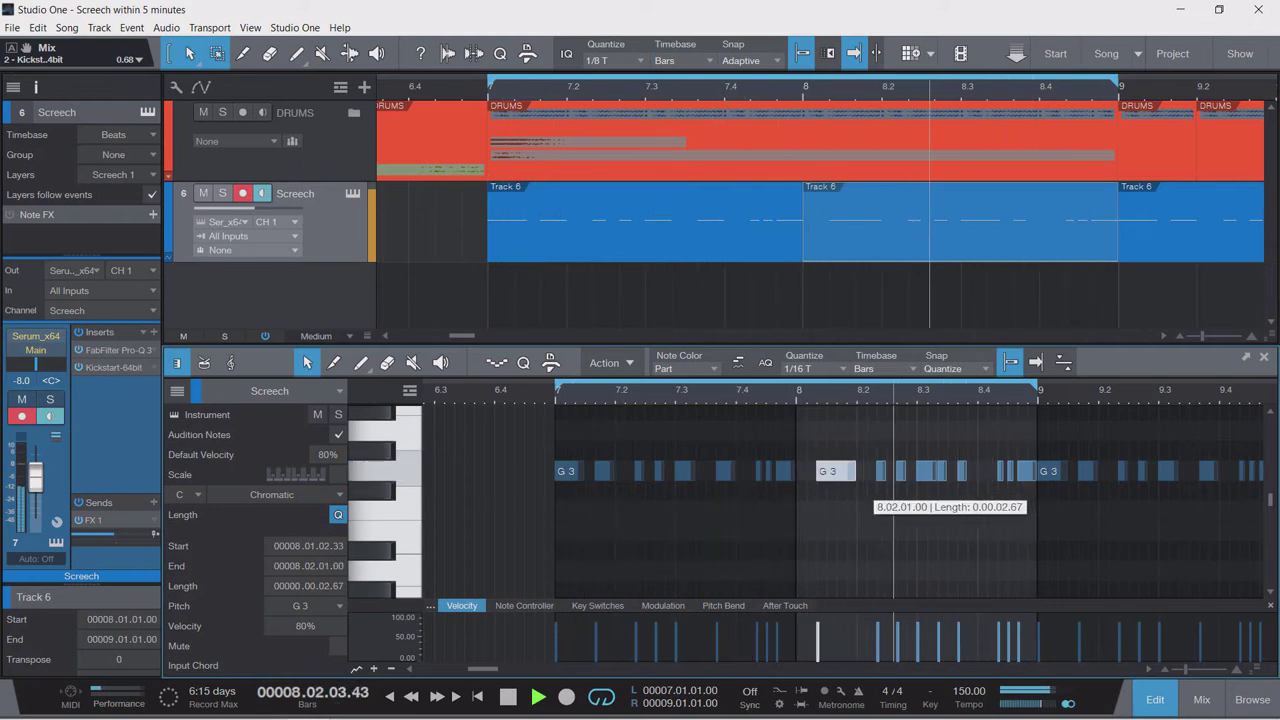
Close the note editor and show the Screech track's Pitch Bend automation in the arrangement.
{"action": "left_click", "coordinate": [868, 510]}
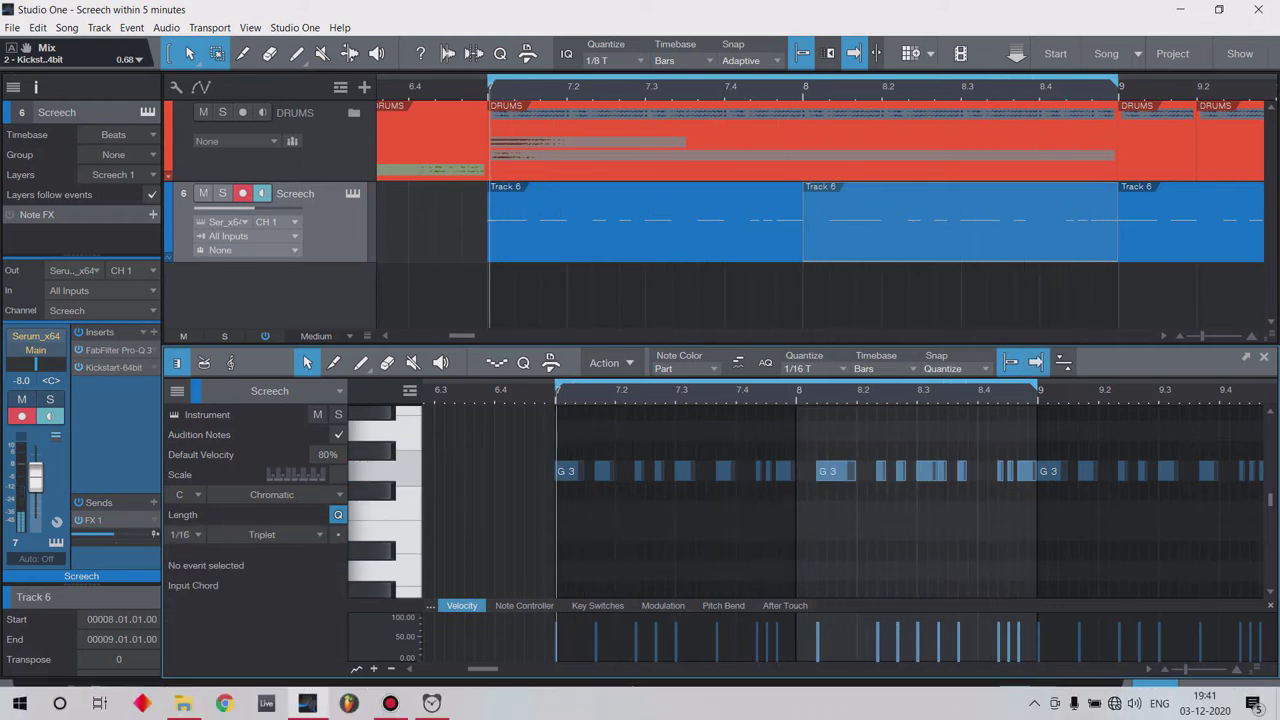
{"action": "left_click", "coordinate": [830, 296]}
{"action": "key", "text": "F2"}
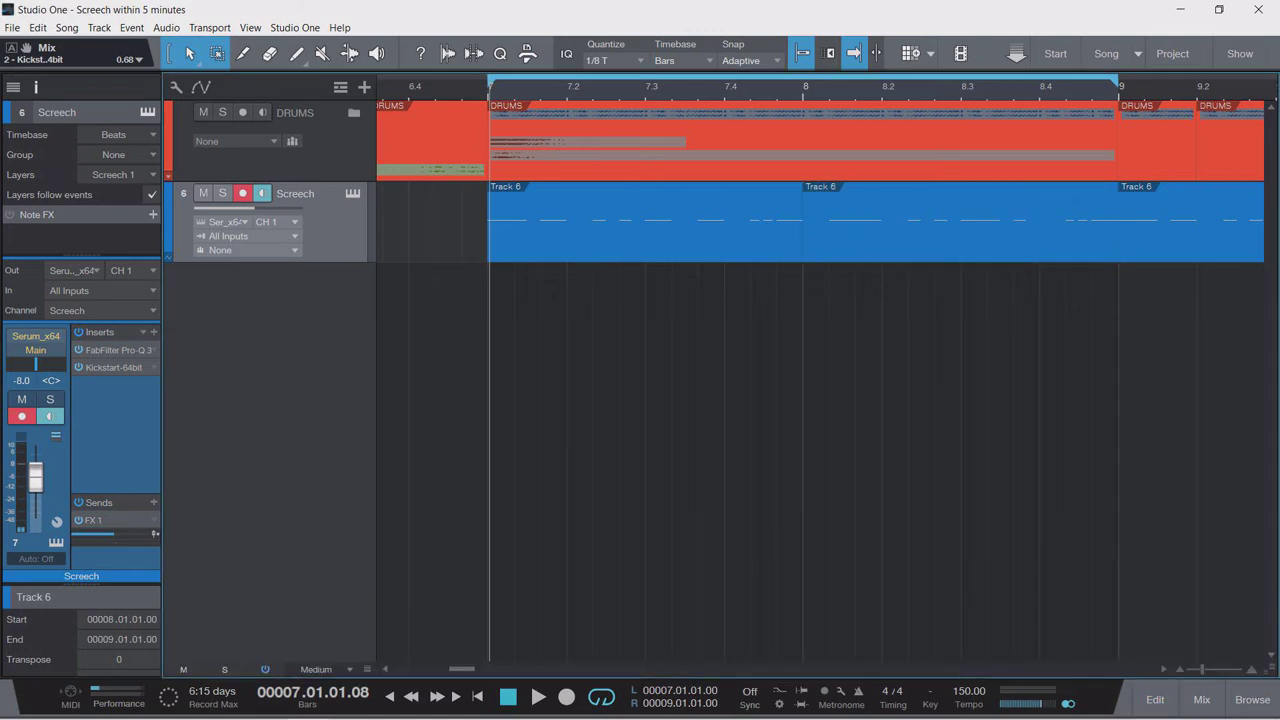
{"action": "key", "text": "a"}
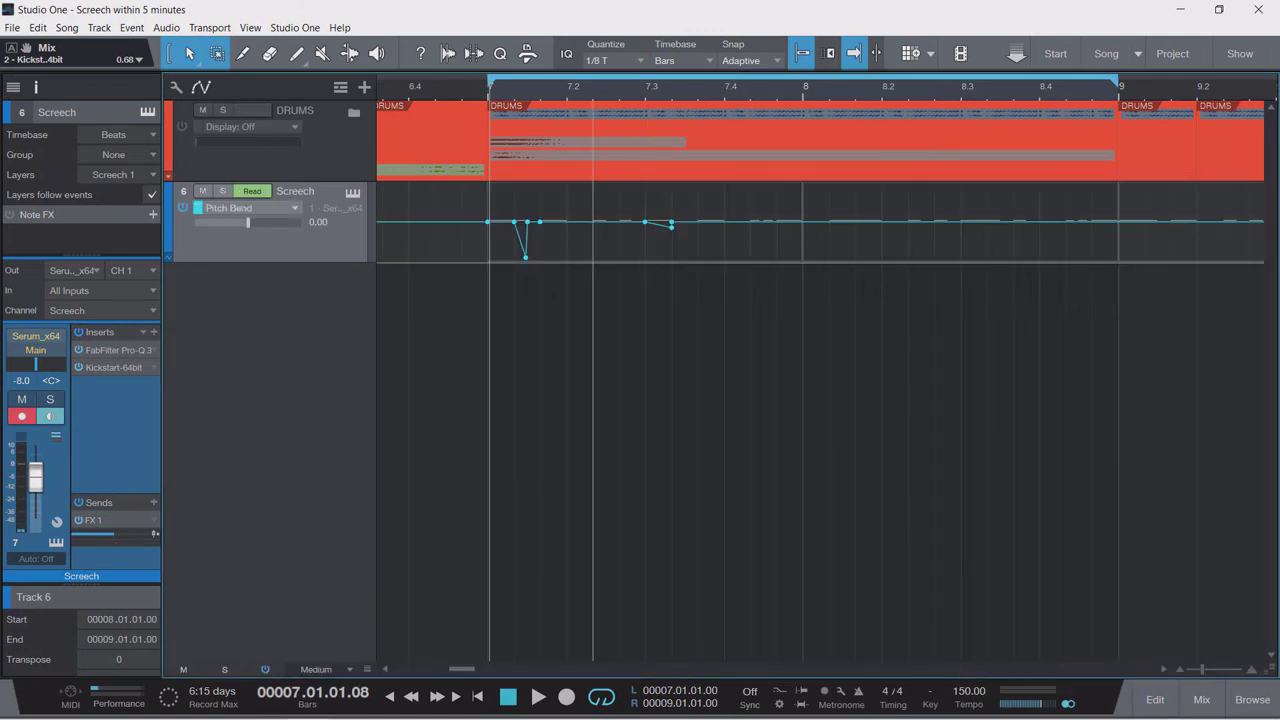
Copy the pitch bend automation from the first beat of bar 7 and paste it at the start of bar 8.
{"action": "left_click_drag", "start_coordinate": [568, 230], "coordinate": [488, 230]}
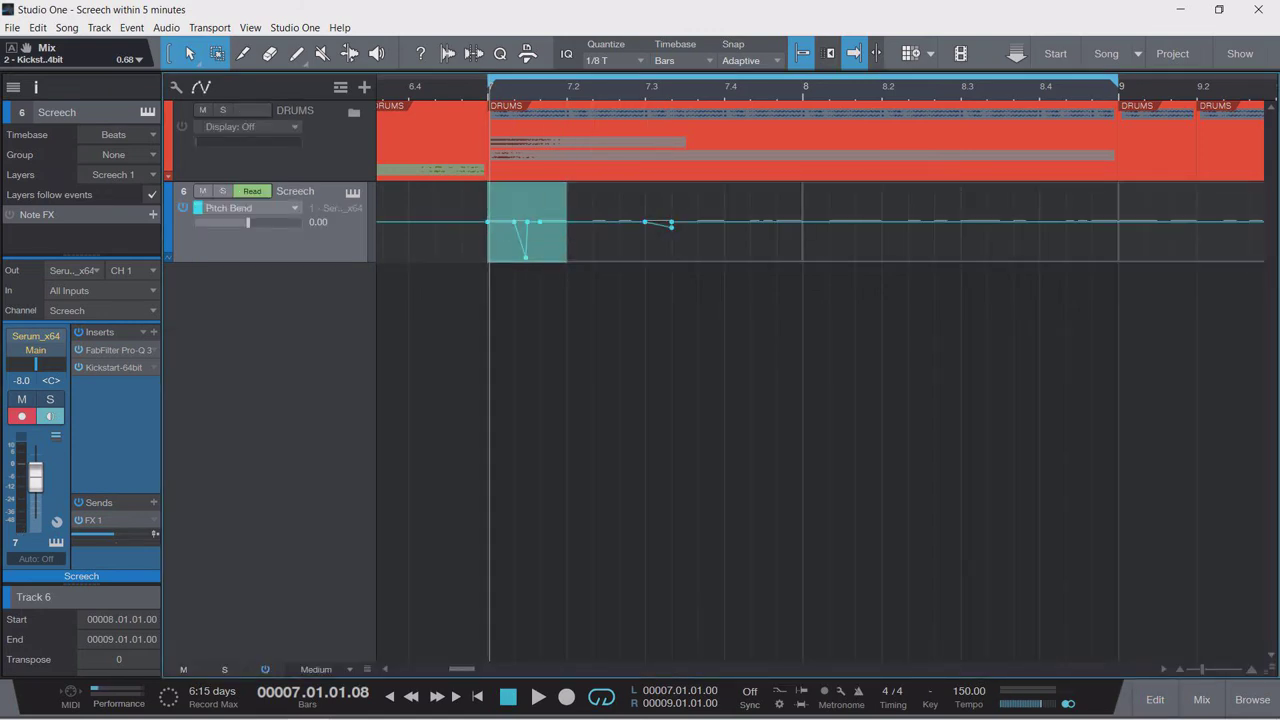
{"action": "left_click", "coordinate": [822, 208]}
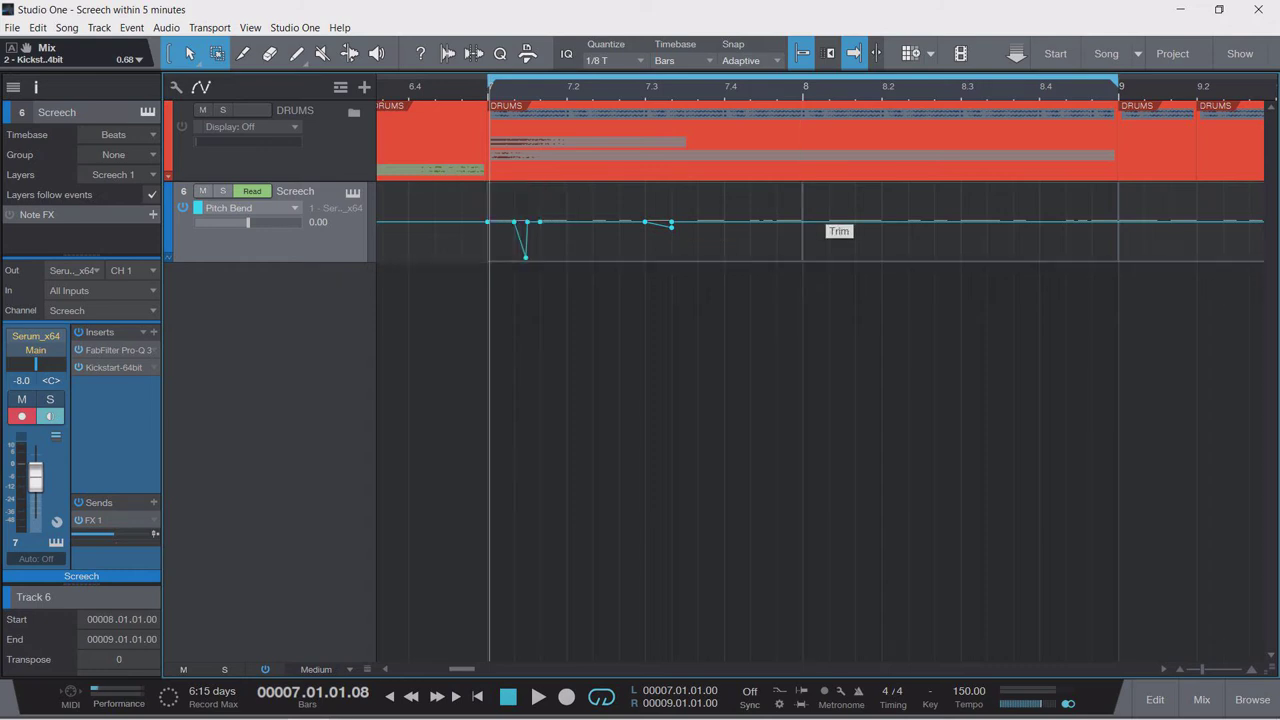
{"action": "left_click", "coordinate": [804, 91]}
{"action": "key", "text": "ctrl+v"}
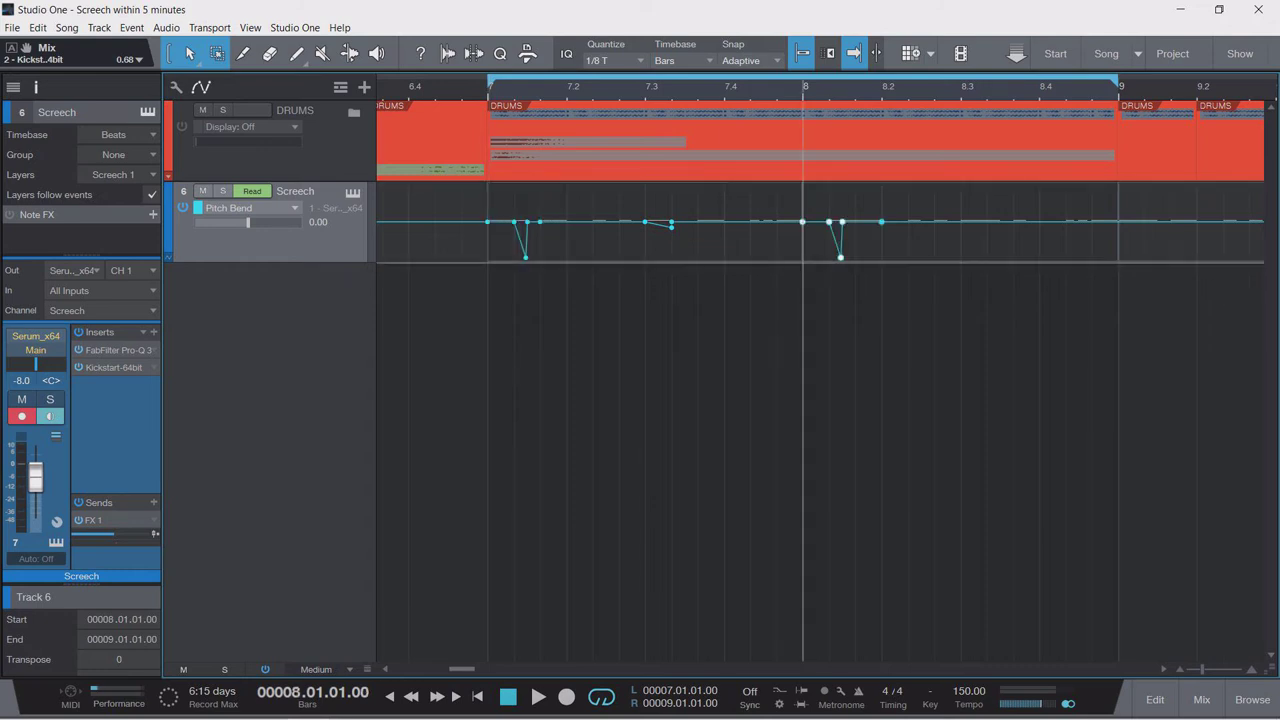
Play the loop, remove the low point of the pasted pitch bend dip in bar 8, and stop playback.
{"action": "key", "text": "space"}
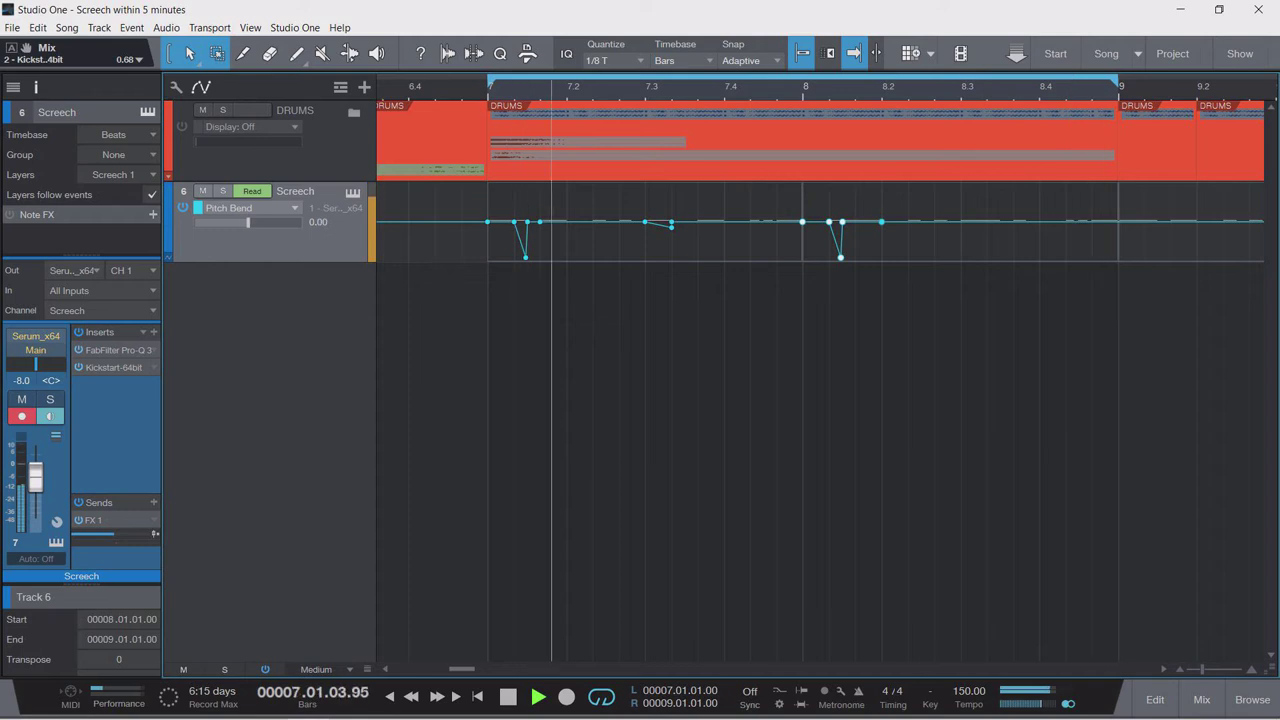
{"action": "double_click", "coordinate": [841, 257]}
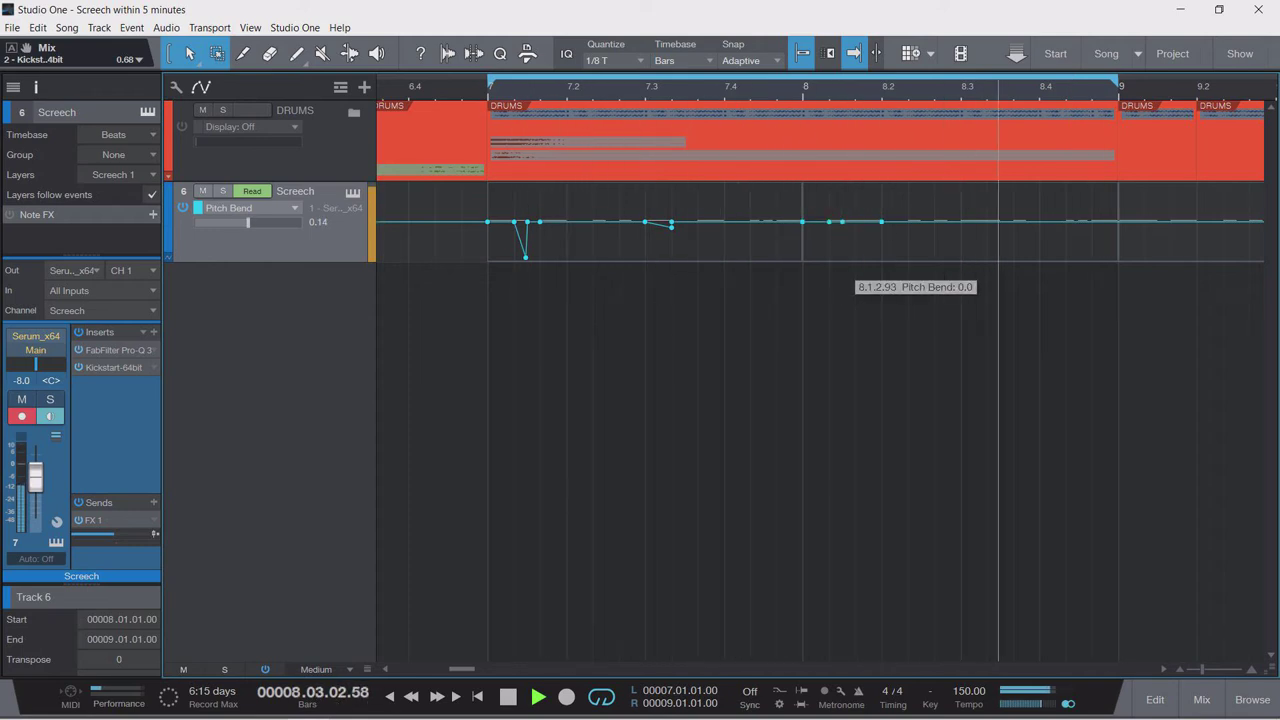
{"action": "key", "text": "space"}
Add a pitch bend drop at the end of bar 8 that falls sharply to bar 9 and returns to the centre line there.
{"action": "left_click", "coordinate": [1091, 222]}
{"action": "left_click", "coordinate": [1118, 222]}
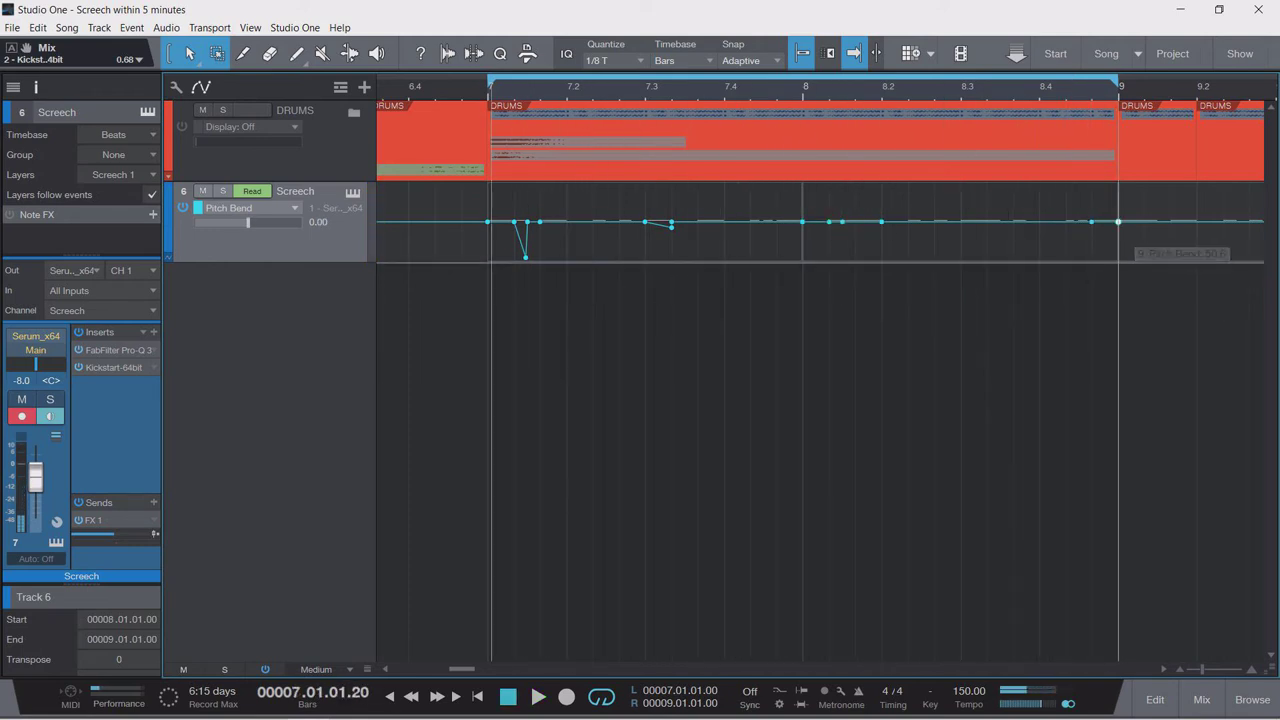
{"action": "mouse_move", "coordinate": [1118, 221]}
{"action": "left_mouse_down"}
{"action": "mouse_move", "coordinate": [1118, 275]}
{"action": "mouse_move", "coordinate": [1118, 223]}
{"action": "left_mouse_up"}
{"action": "left_click", "coordinate": [1144, 257]}
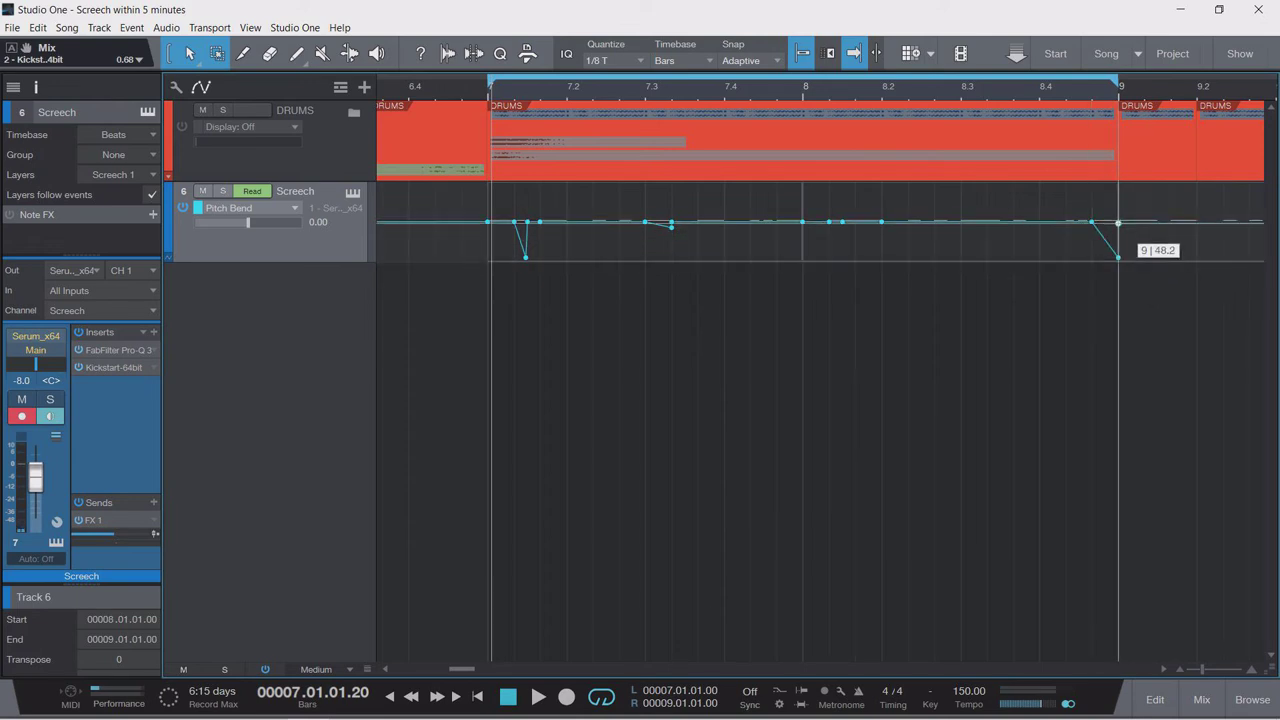
Play the finished loop while checking the countdown timer in Alarms & Clock, and stop playback in Studio One.
{"action": "key", "text": "space"}
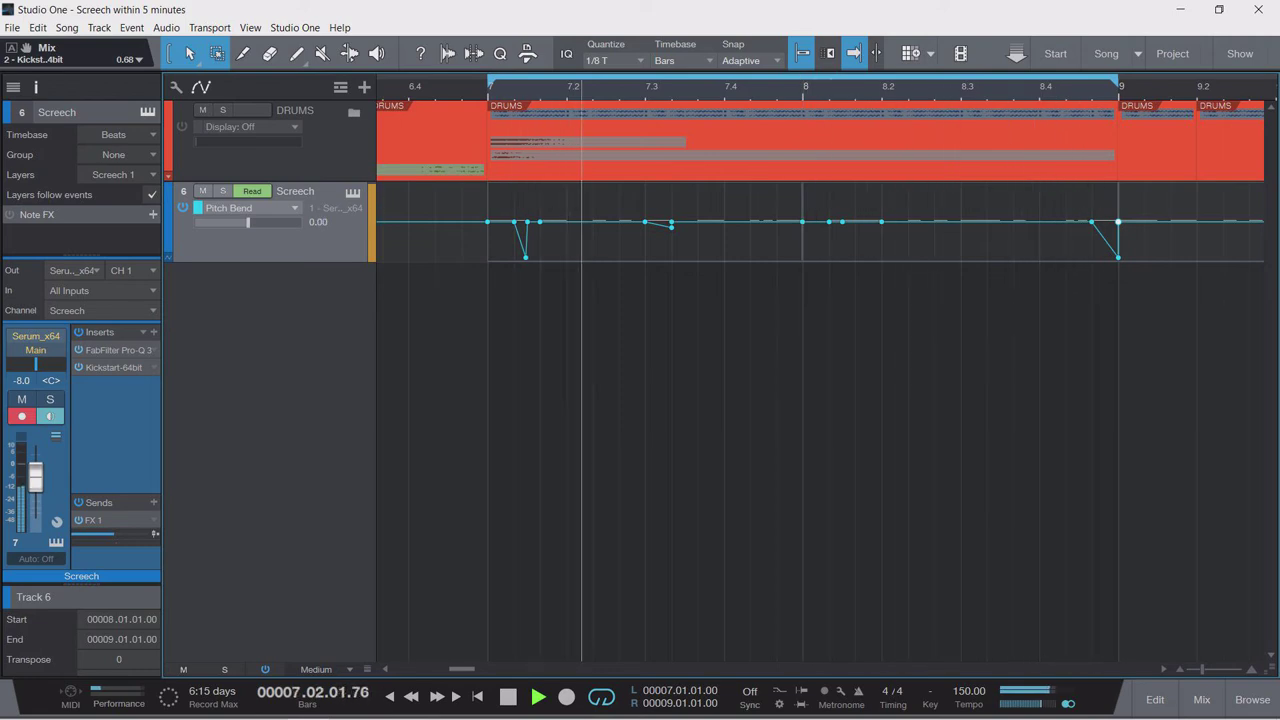
{"action": "scroll", "coordinate": [650, 300], "scroll_direction": "down", "scroll_amount": 3}
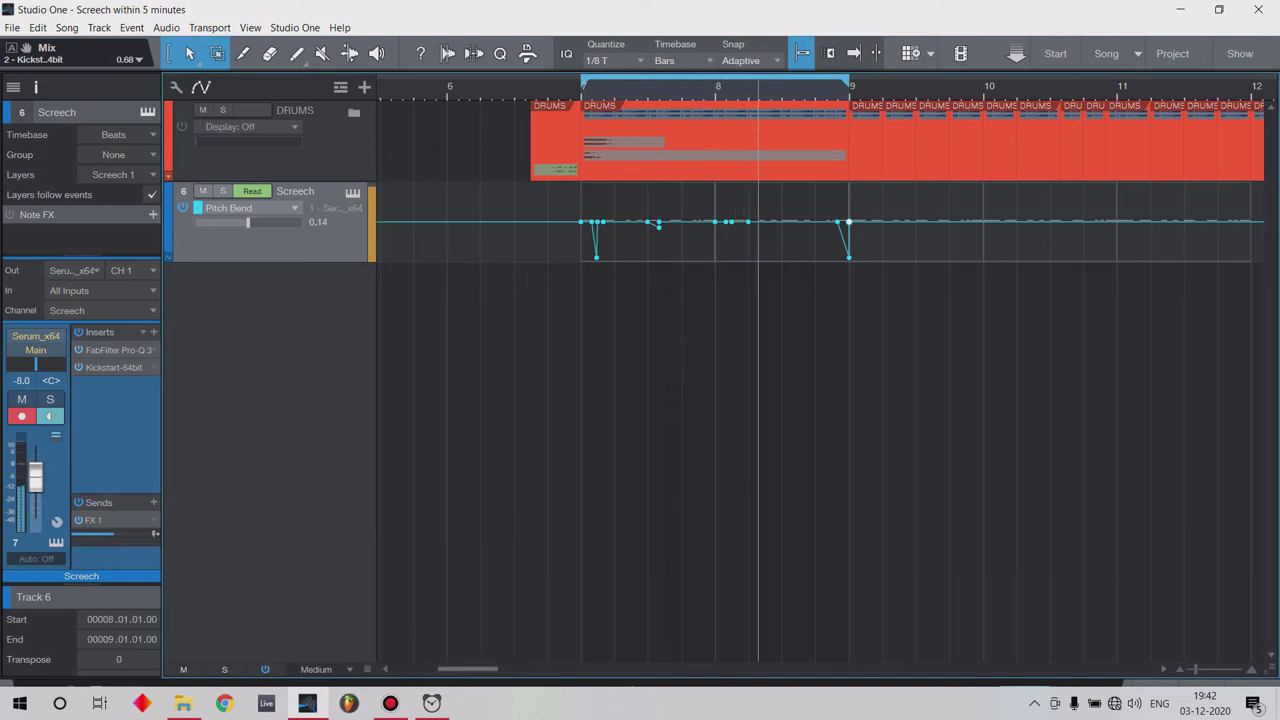
{"action": "left_click", "coordinate": [431, 703]}
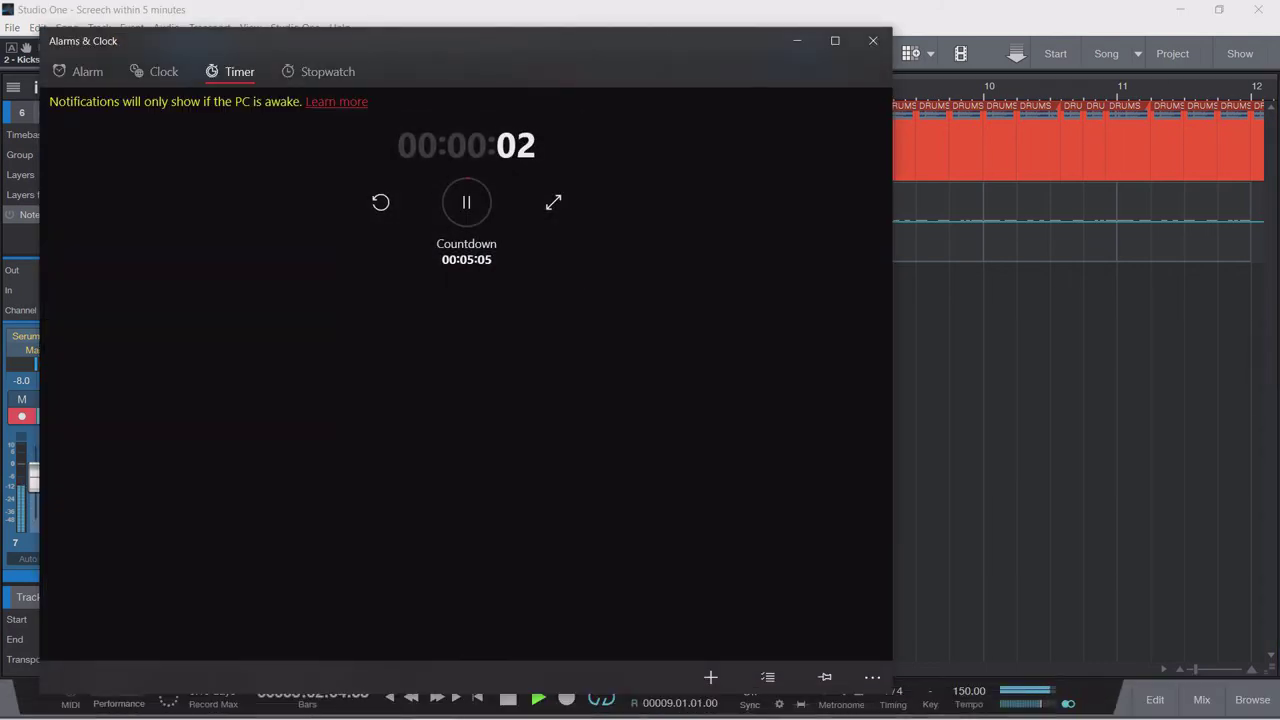
{"action": "key", "text": "alt+Tab"}
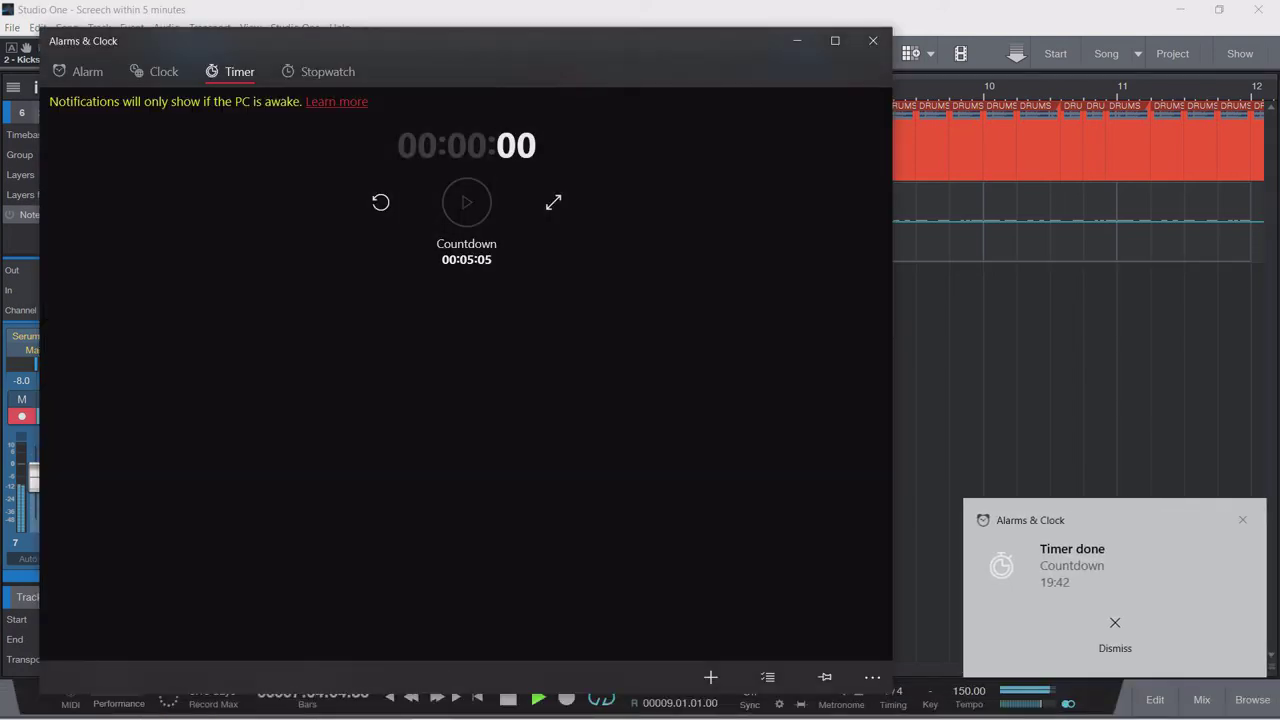
{"action": "key", "text": "alt+Tab"}
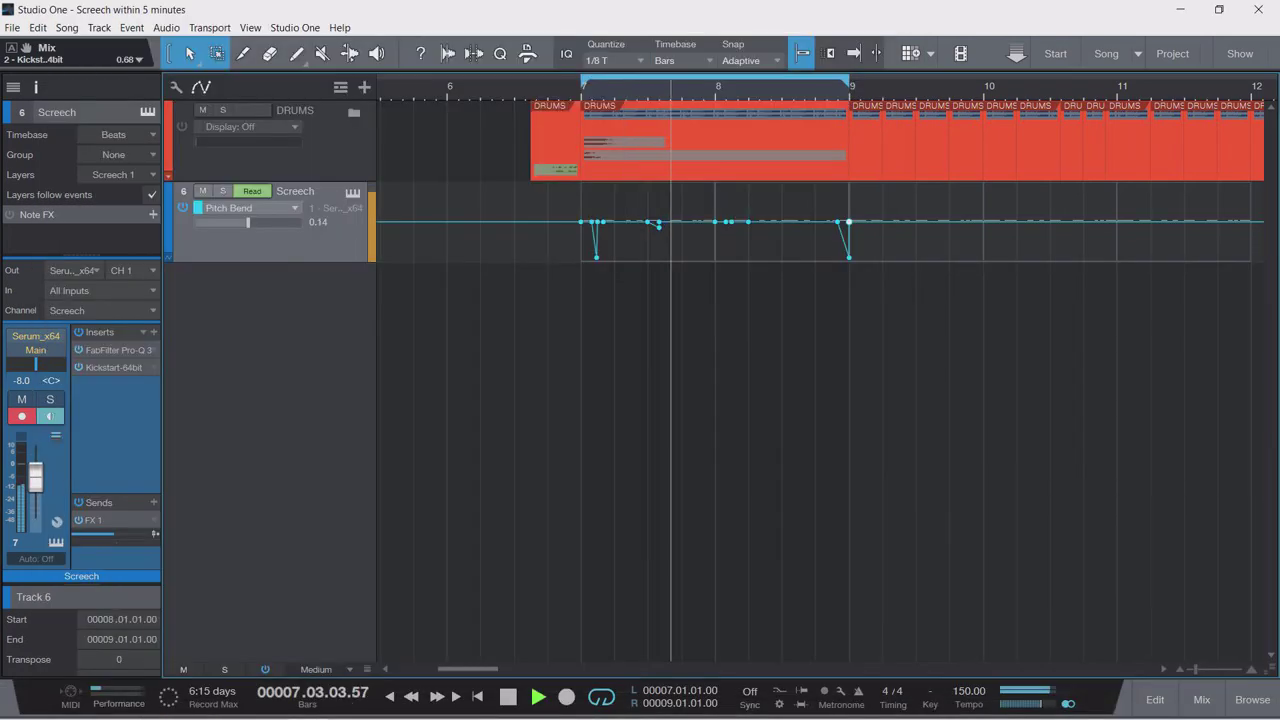
{"action": "key", "text": "space"}
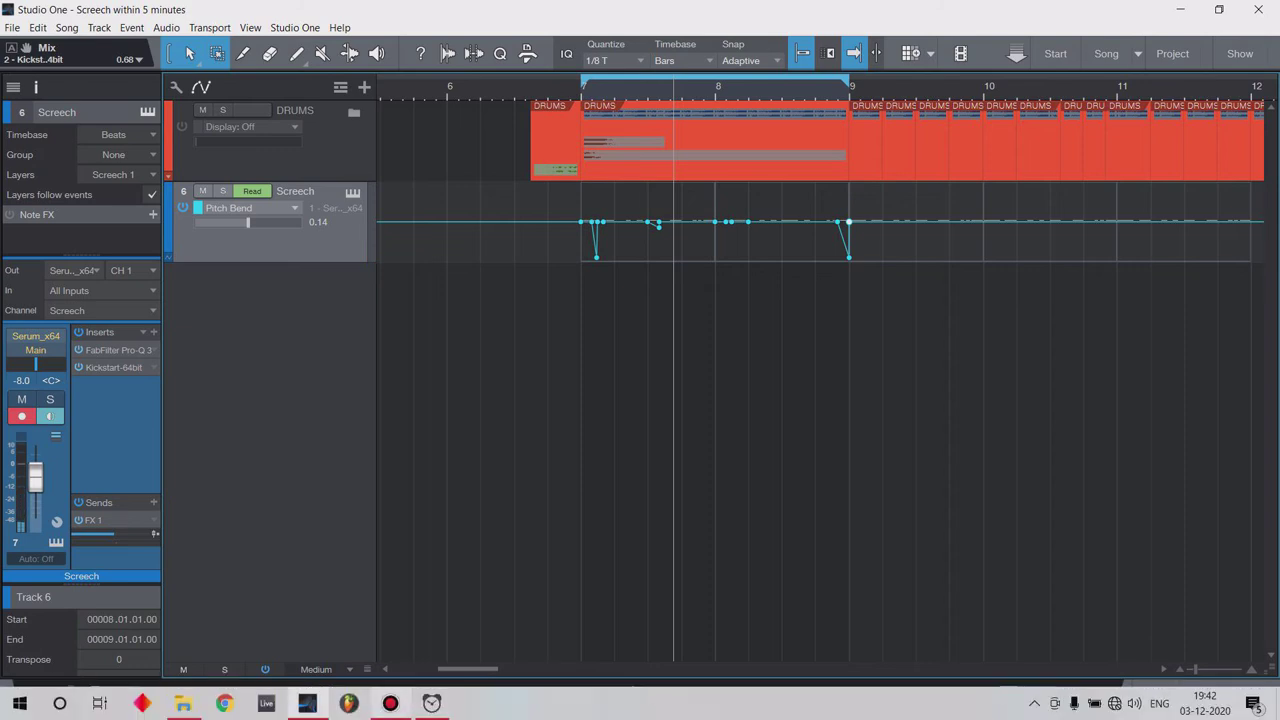
{"action": "left_click", "coordinate": [390, 703]}
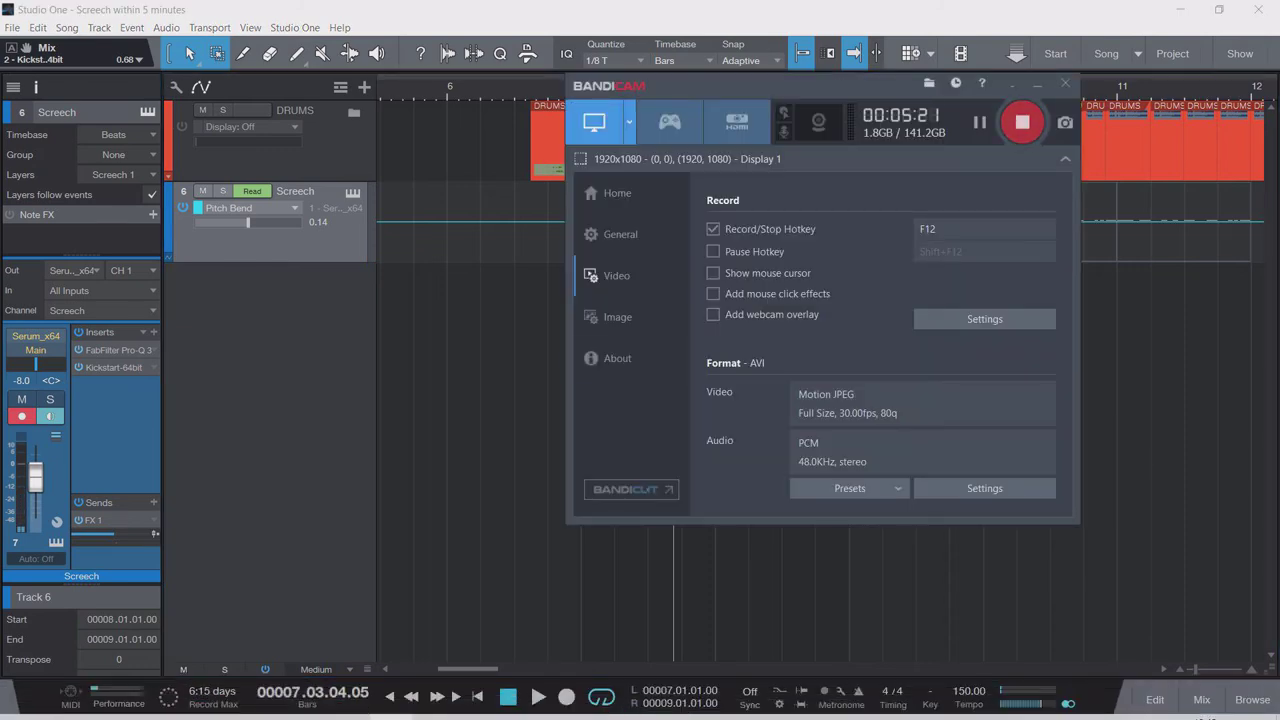